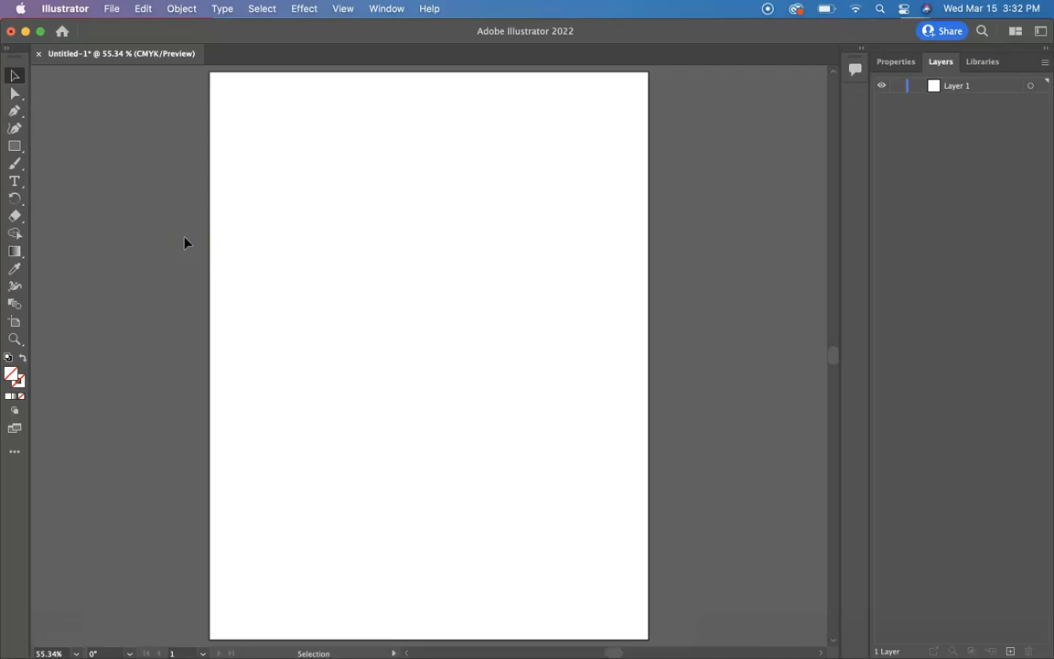
Copy a goldfish photo from the Google Images results in the browser and paste it into the Illustrator document.
key(ctrl+Right)
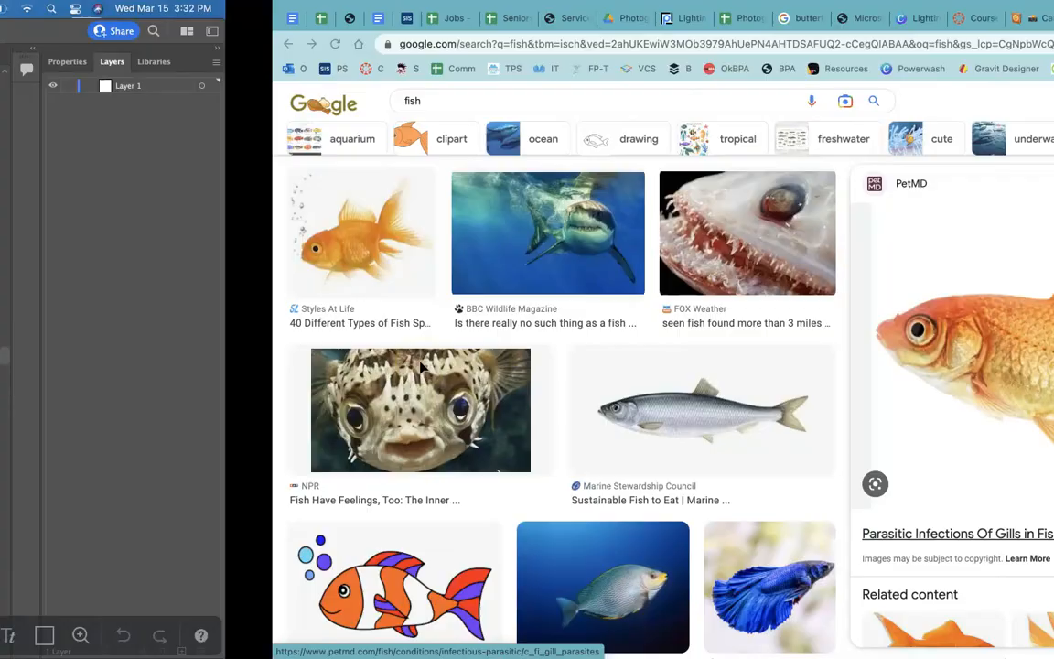
right_click(725, 322)
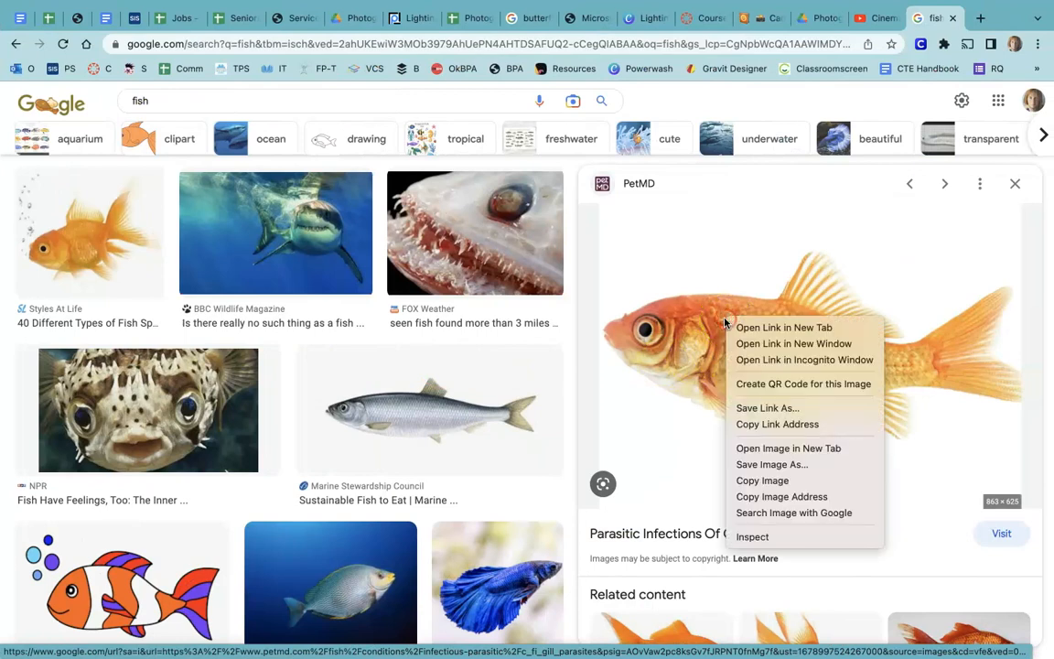
click(754, 487)
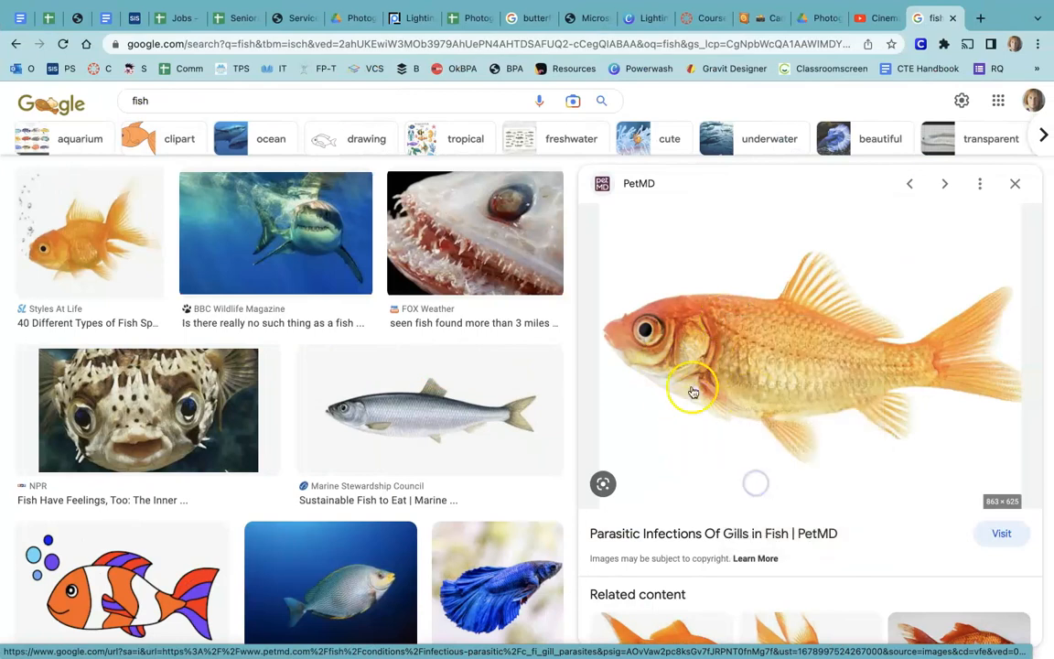
key(ctrl+Left)
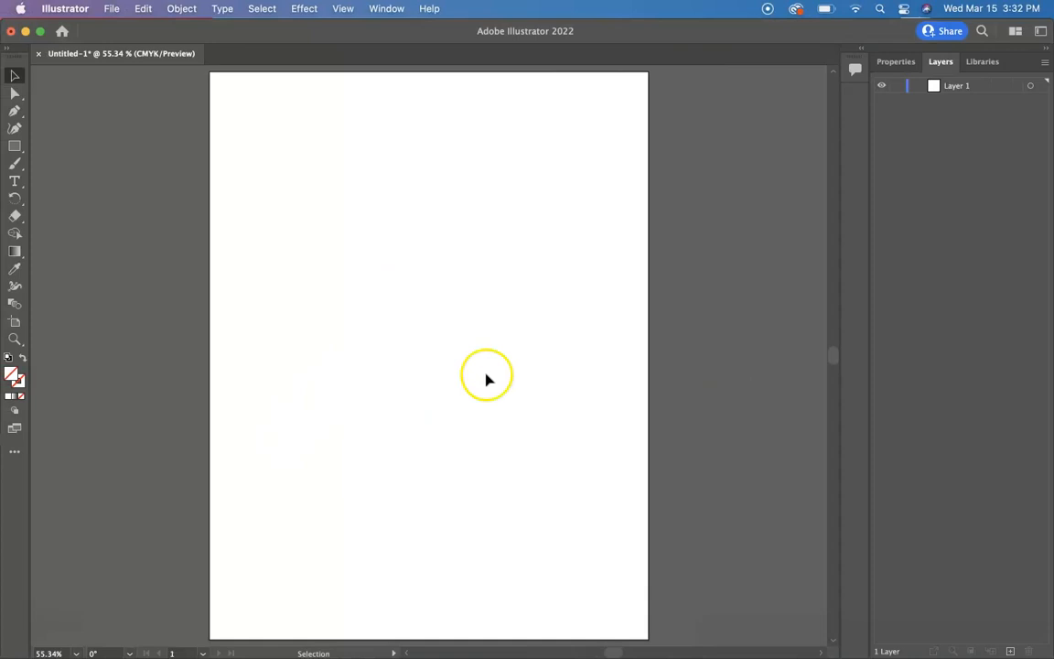
key(super+v)
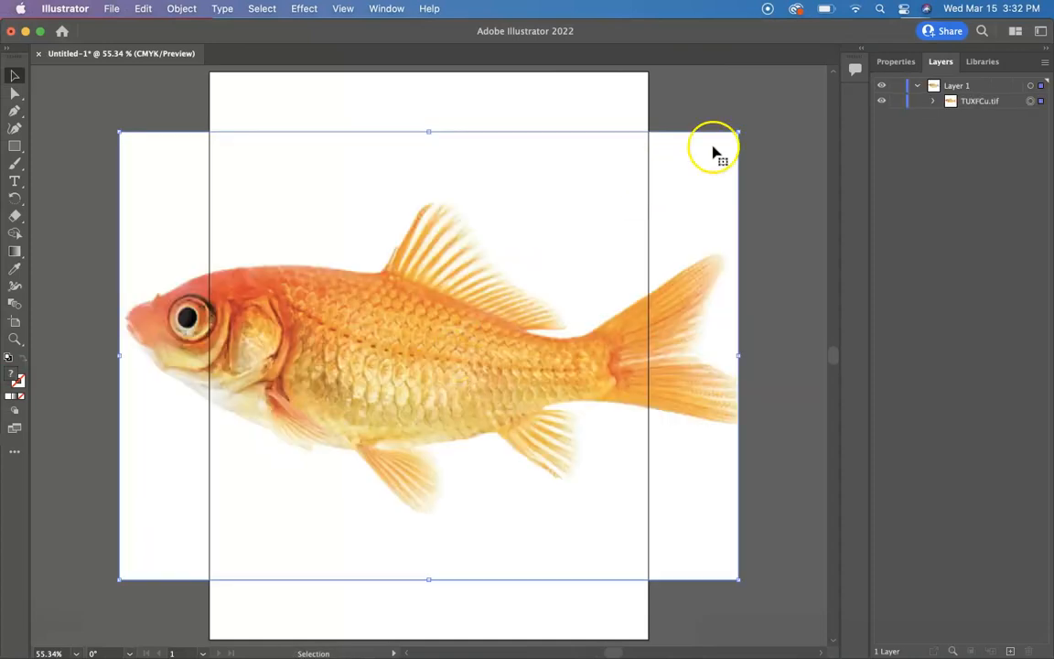
Scale the pasted goldfish image down proportionally and centre it on the artboard.
drag(739, 132, 464, 318)
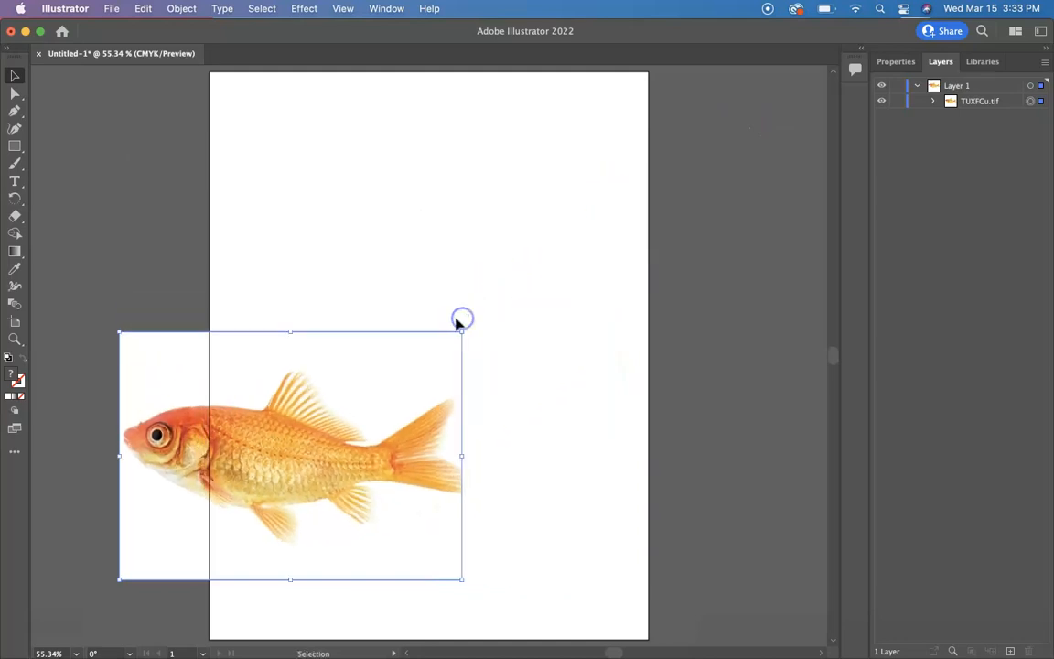
drag(270, 465, 405, 355)
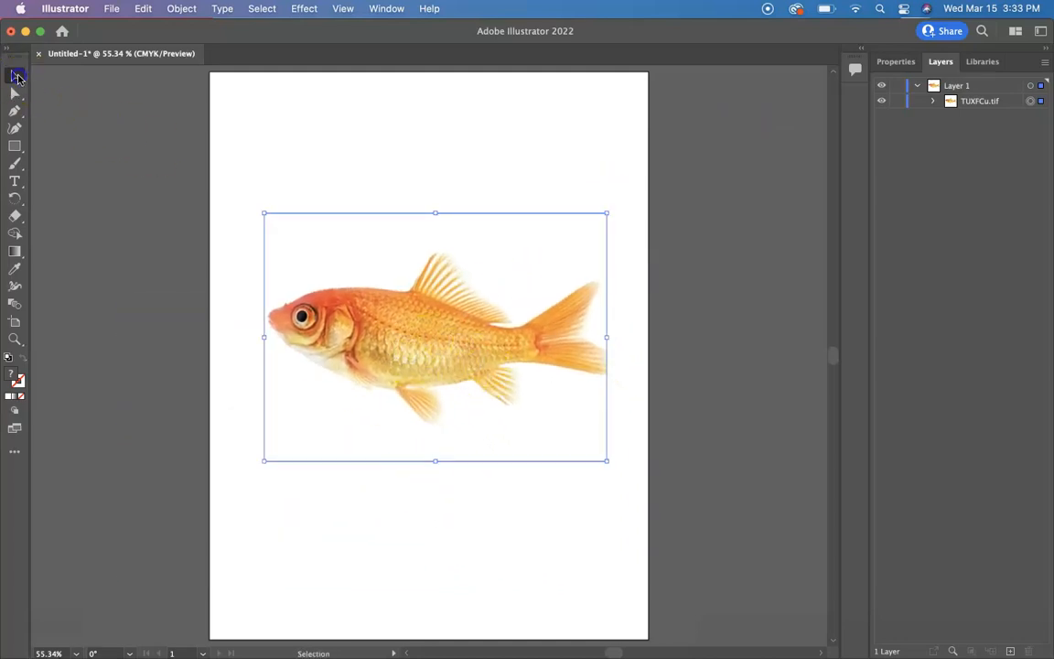
mouse_move(399, 331)
mouse_down()
mouse_move(447, 353)
mouse_move(430, 330)
mouse_move(376, 370)
mouse_move(388, 335)
mouse_move(392, 354)
mouse_move(399, 334)
mouse_move(395, 346)
mouse_up()
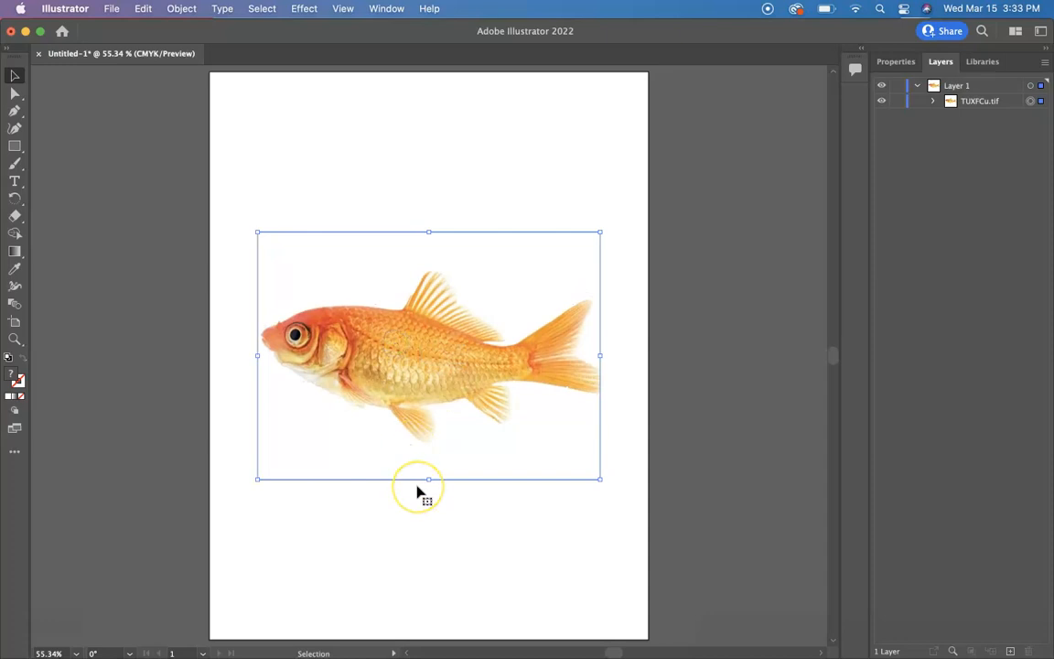
click(490, 527)
click(435, 354)
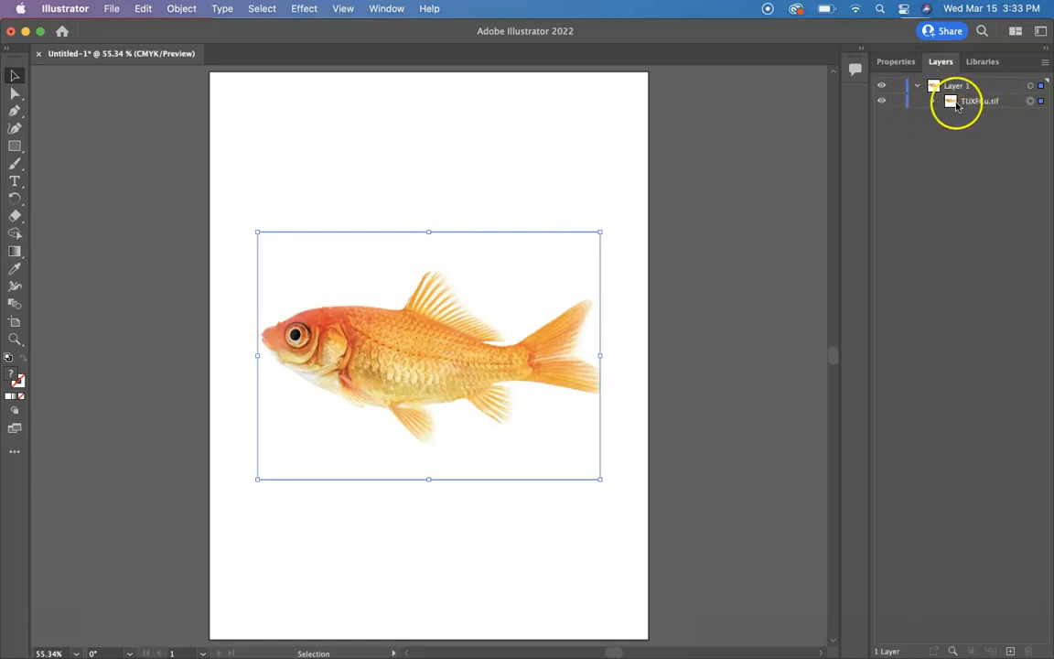
Lock the goldfish image layer so it cannot be selected.
click(898, 102)
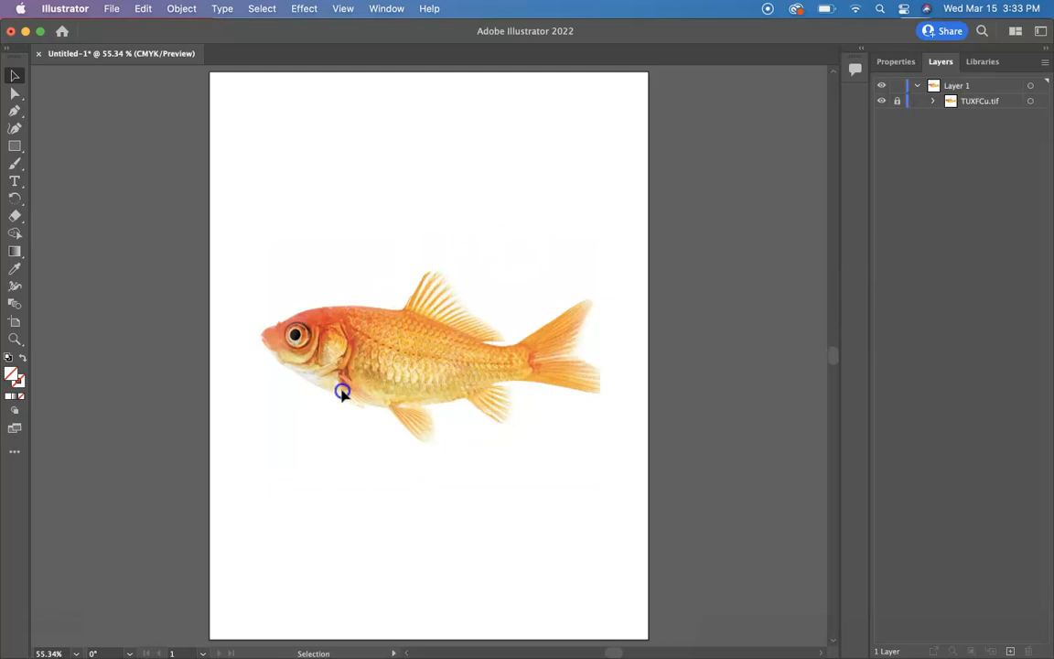
click(317, 328)
Switch to the Ellipse tool and draw a large ellipse over the goldfish's body.
click(15, 148)
drag(22, 151, 77, 168)
scroll(195, 263, up, 5)
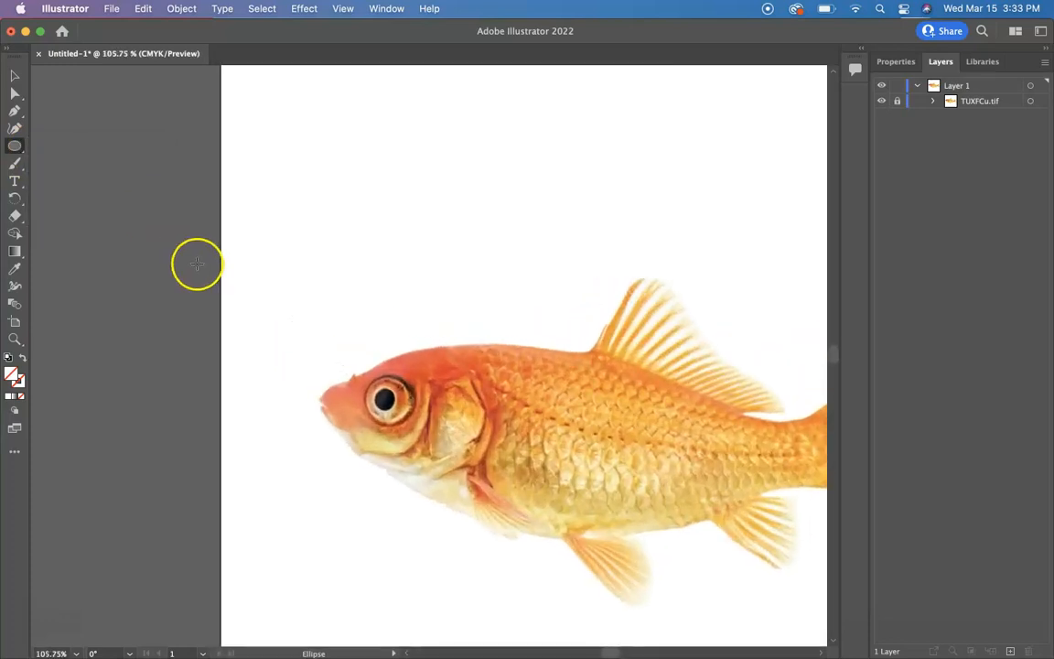
drag(527, 418, 378, 356)
drag(178, 224, 638, 466)
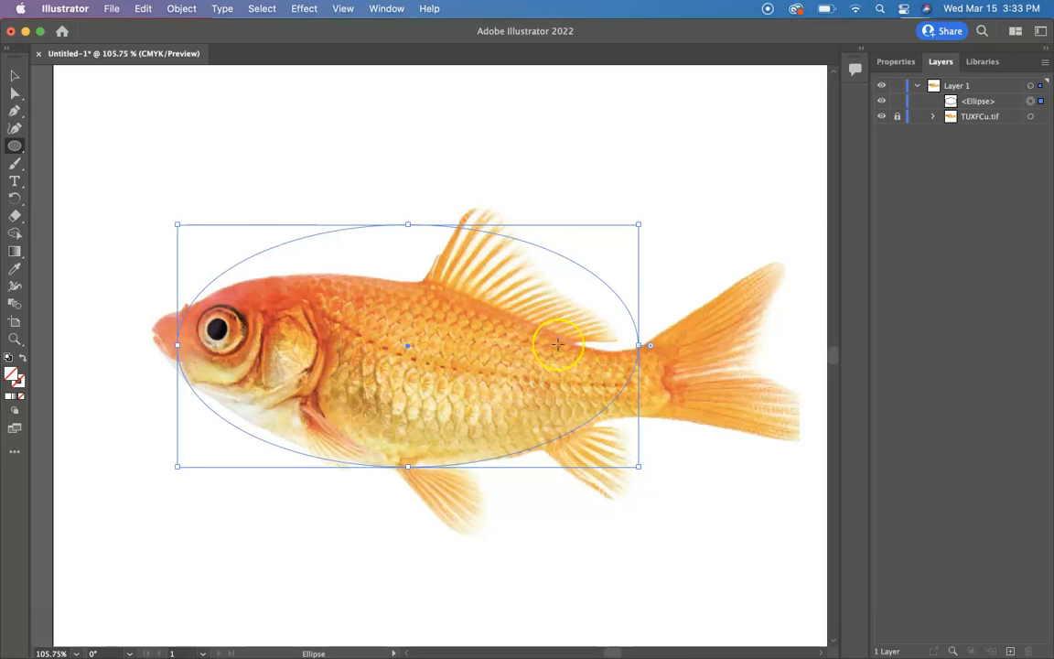
Give the ellipse no fill and a black 1 pt stroke.
click(899, 62)
click(885, 223)
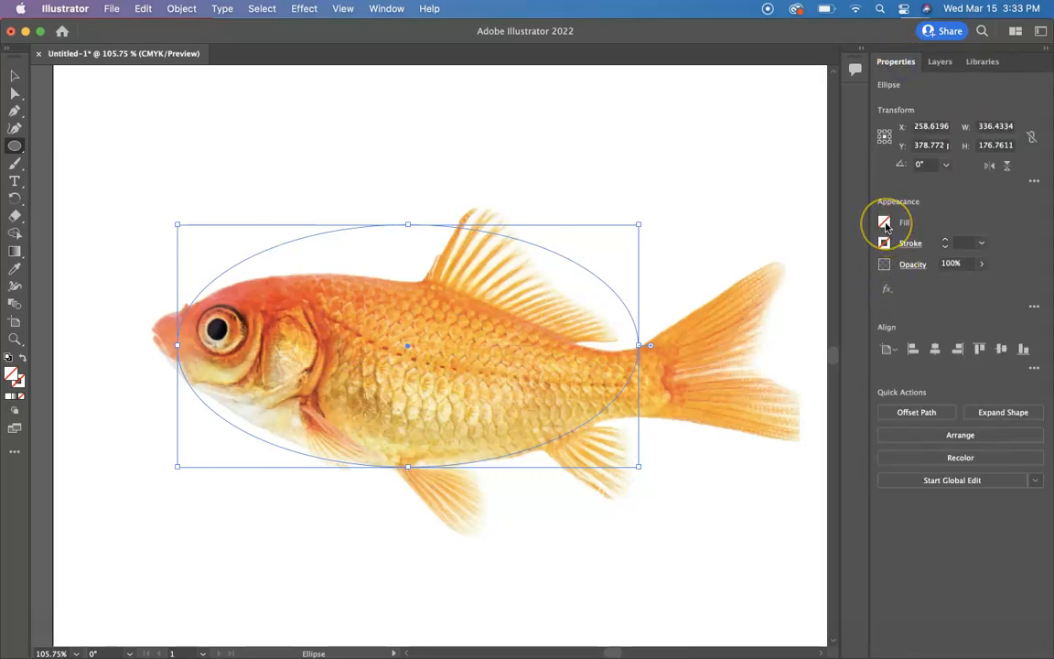
click(886, 248)
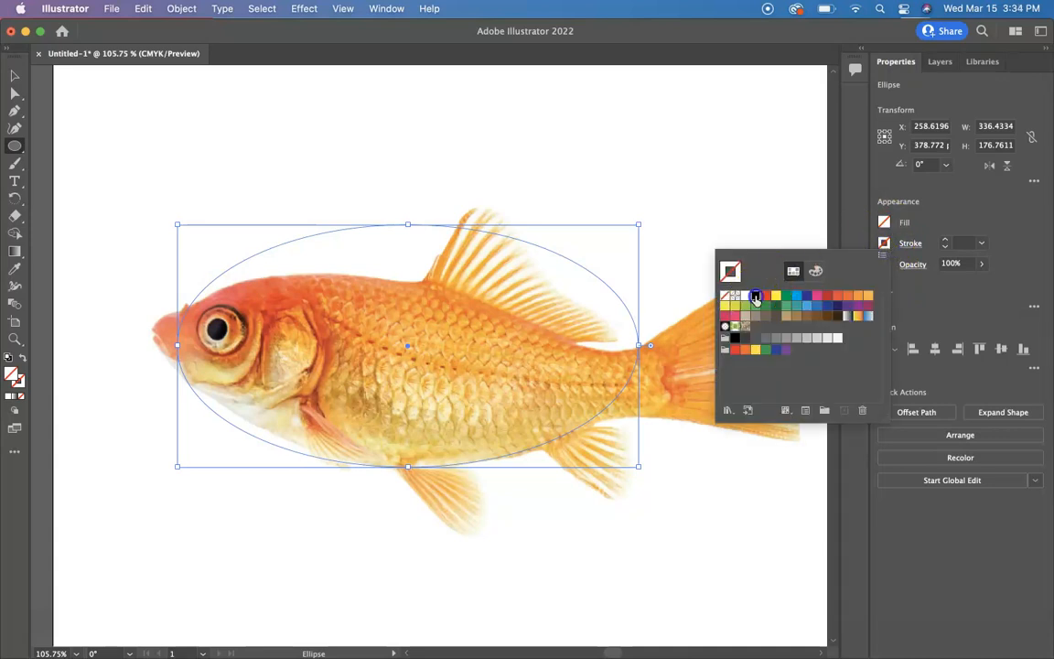
click(756, 297)
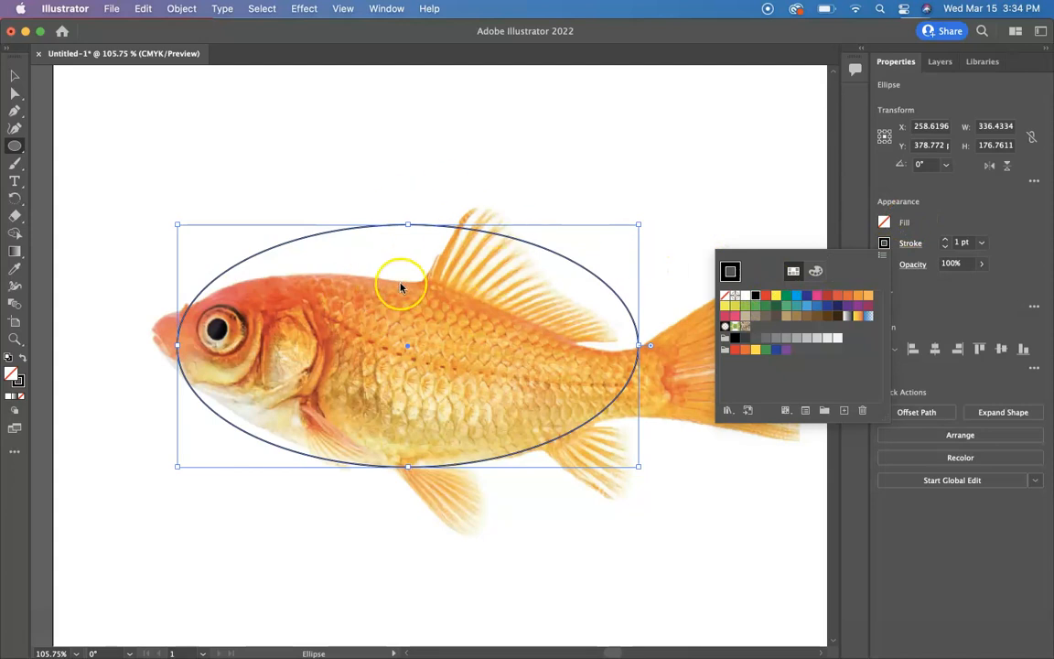
click(984, 210)
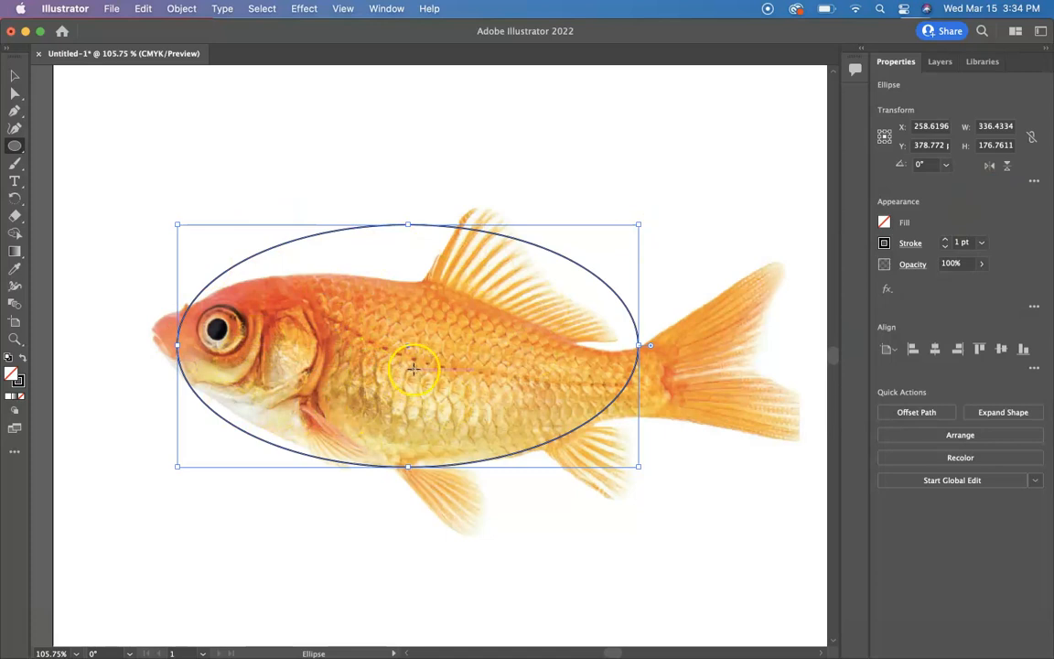
Resize, reposition and slightly rotate the ellipse to fit the fish's body, about 319 × 150 pt.
mouse_move(409, 346)
mouse_down()
mouse_move(391, 357)
mouse_move(418, 348)
mouse_up()
drag(418, 225, 418, 261)
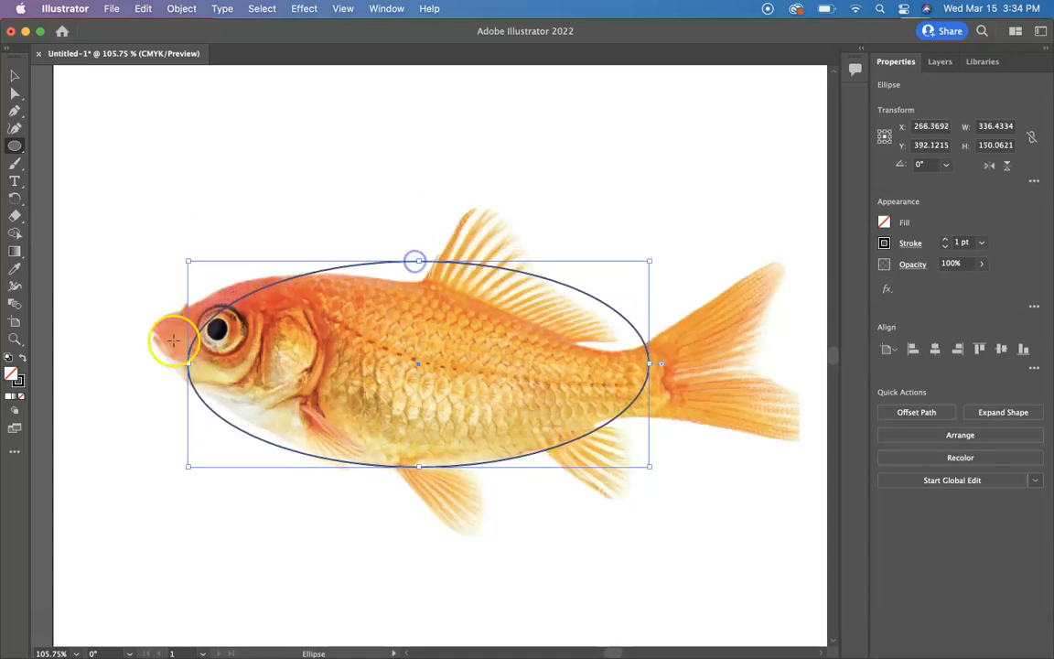
drag(187, 466, 196, 457)
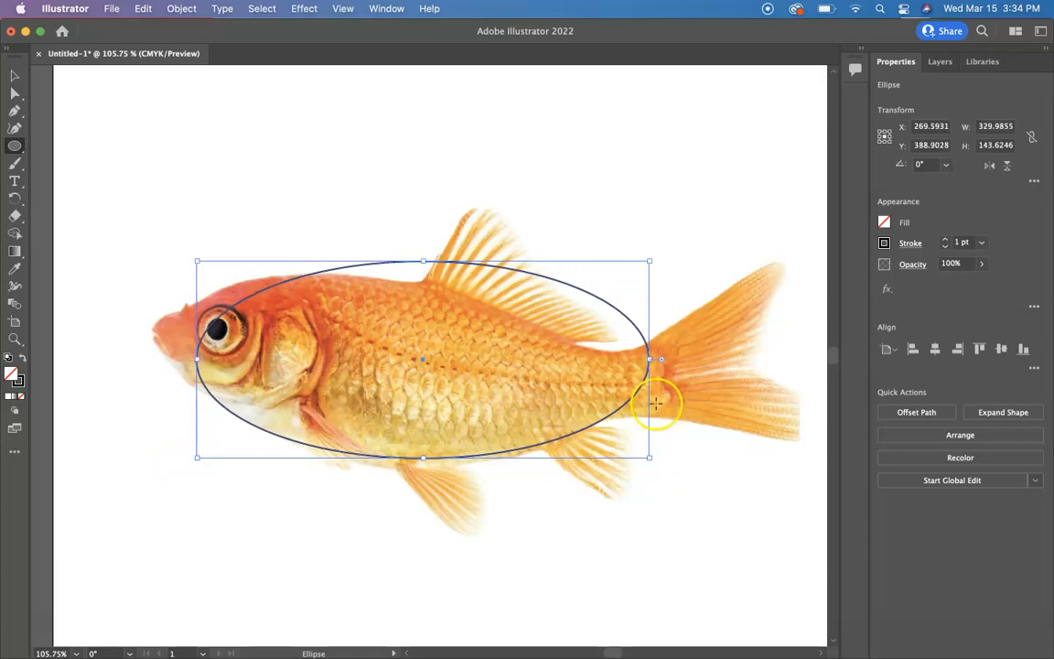
drag(649, 360, 628, 360)
drag(629, 458, 633, 465)
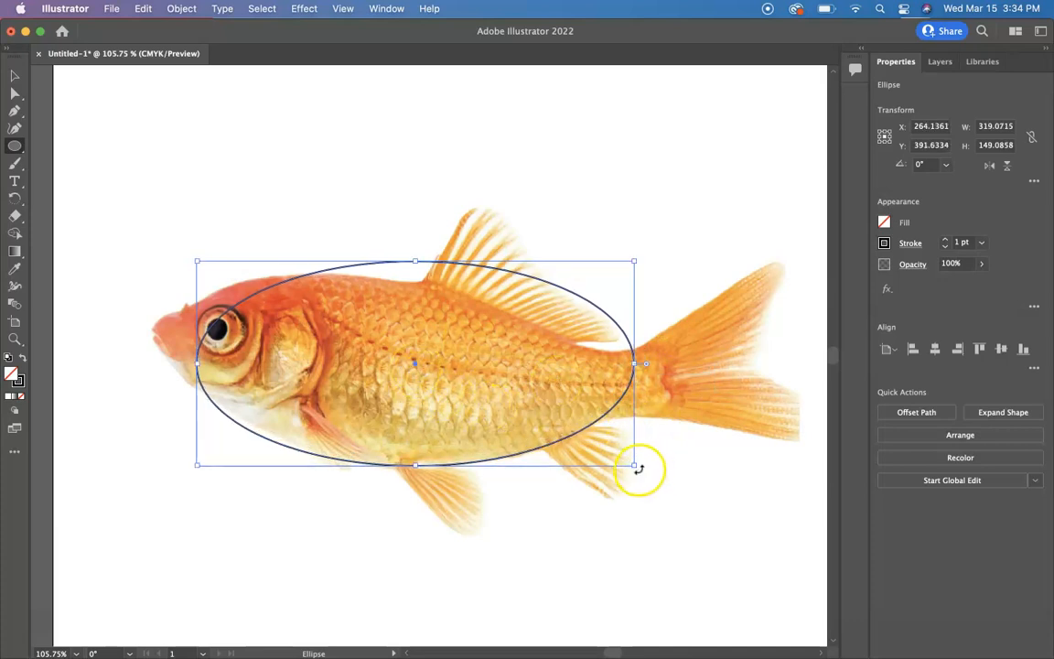
drag(638, 474, 636, 480)
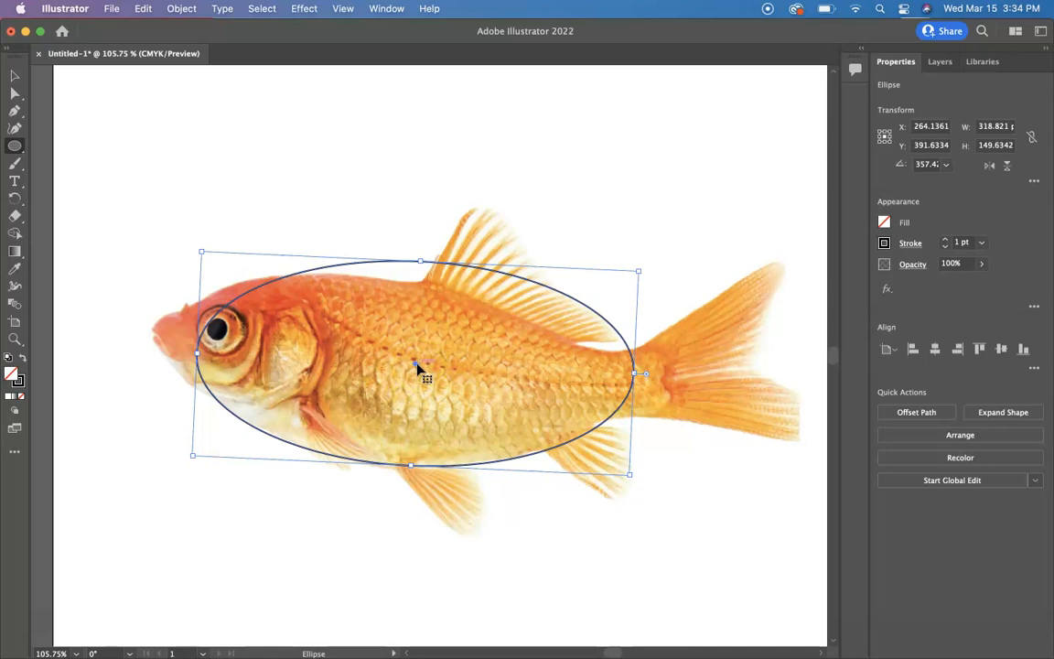
Duplicate the ellipse, shifting the copy left toward the head and rotating it slightly.
drag(418, 366, 357, 379)
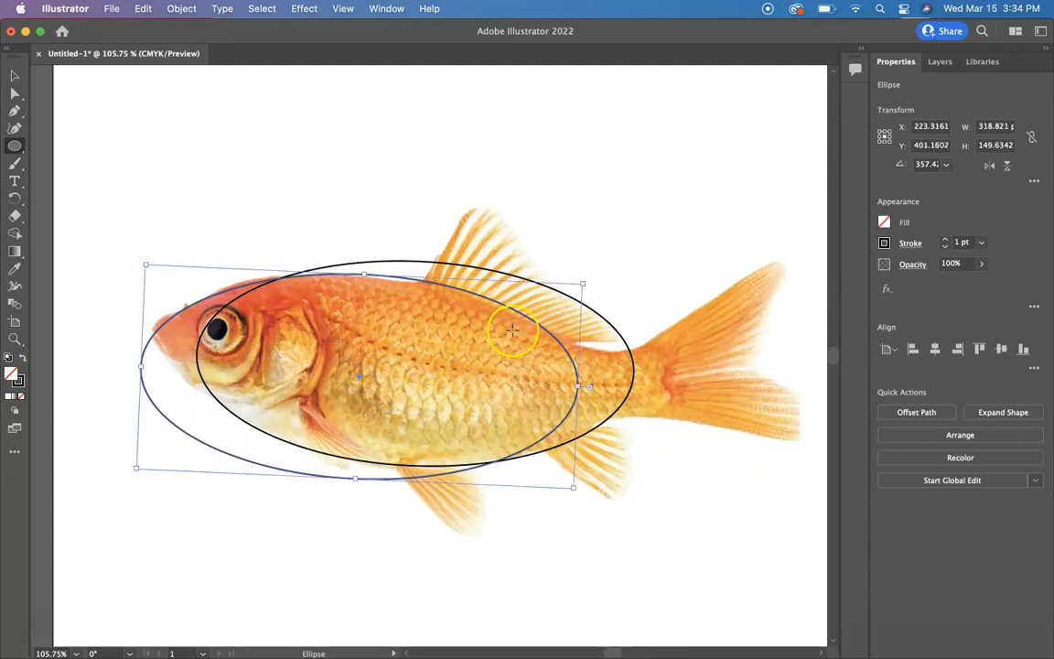
drag(587, 279, 590, 290)
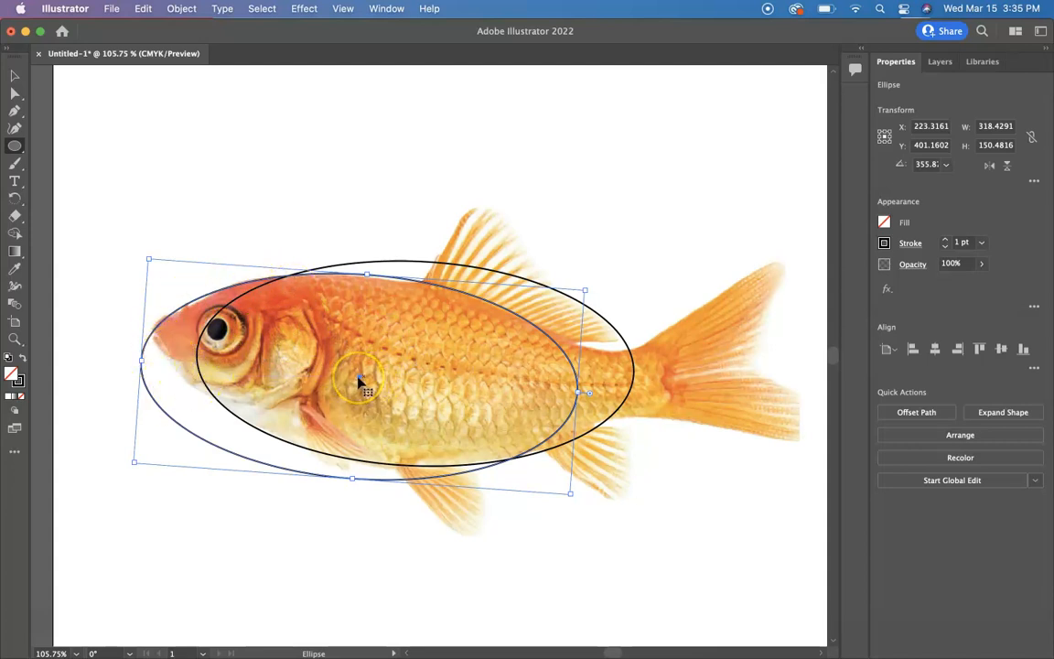
Duplicate the ellipse again, moving the copy up over the upper body and rotating it to about 351°.
drag(358, 377, 370, 340)
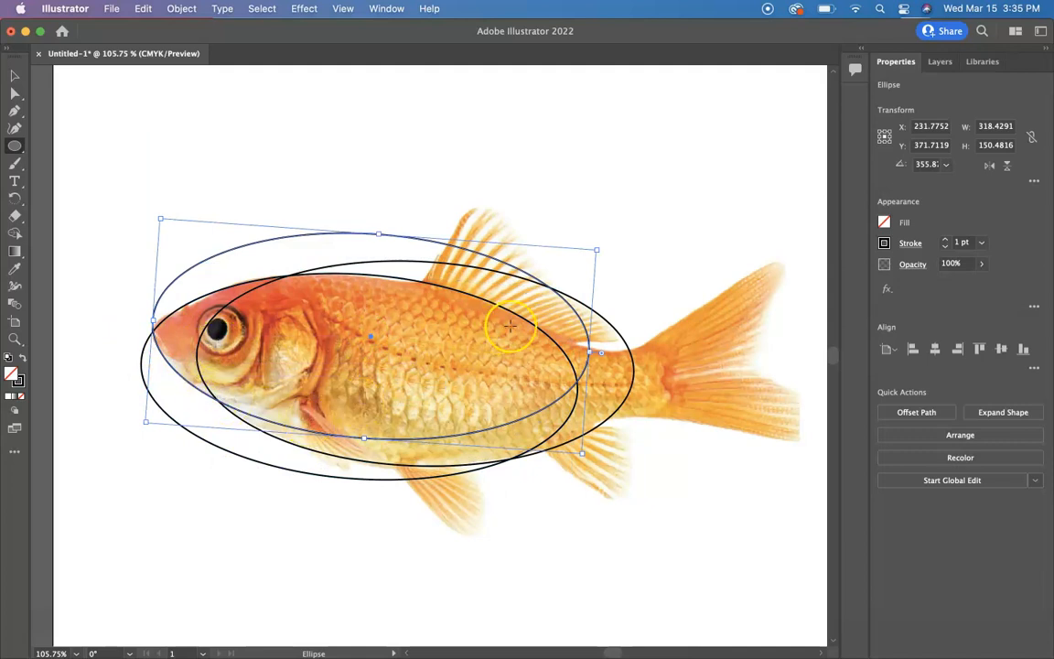
drag(600, 244, 606, 265)
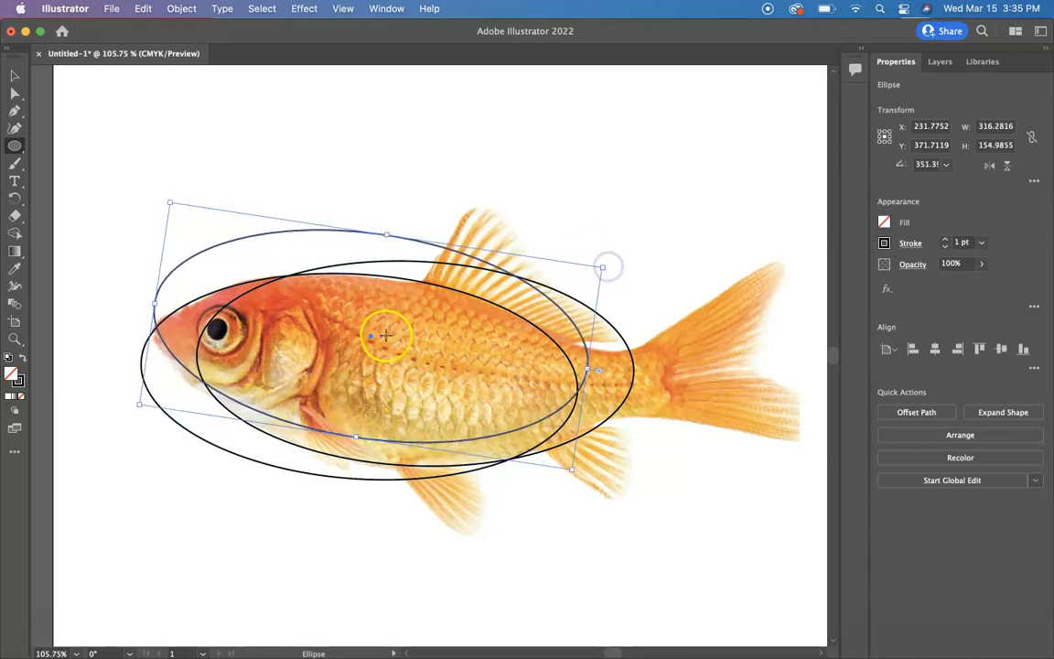
drag(372, 341, 369, 346)
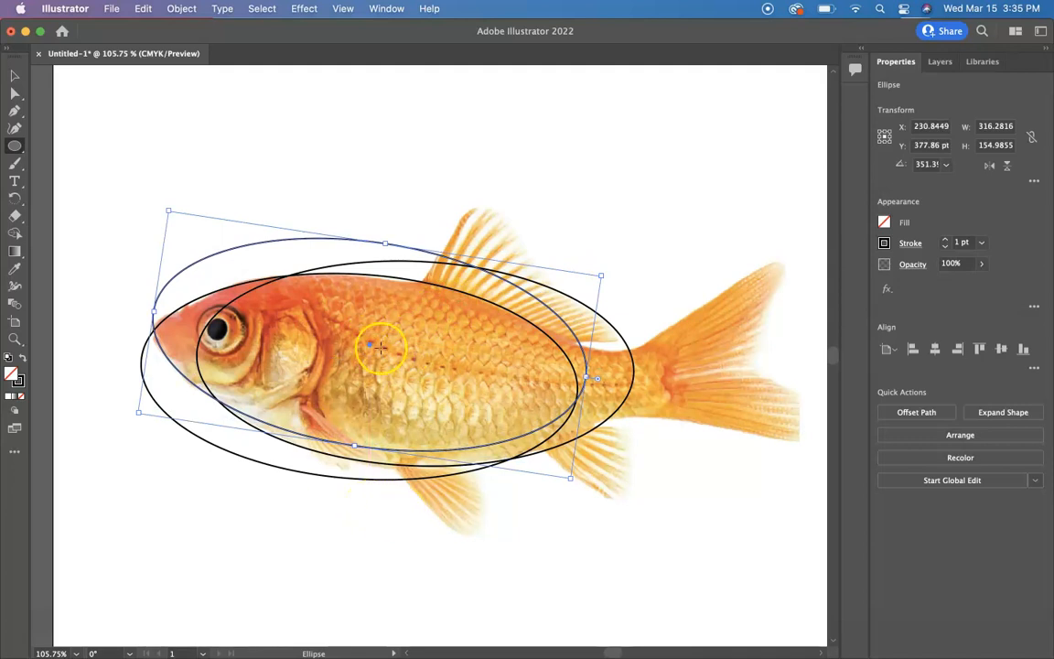
Duplicate an ellipse and scale the copy to about 111 × 64 pt over the upper base of the tail.
drag(370, 346, 516, 244)
drag(313, 114, 548, 244)
drag(718, 379, 688, 352)
drag(616, 298, 605, 304)
click(606, 305)
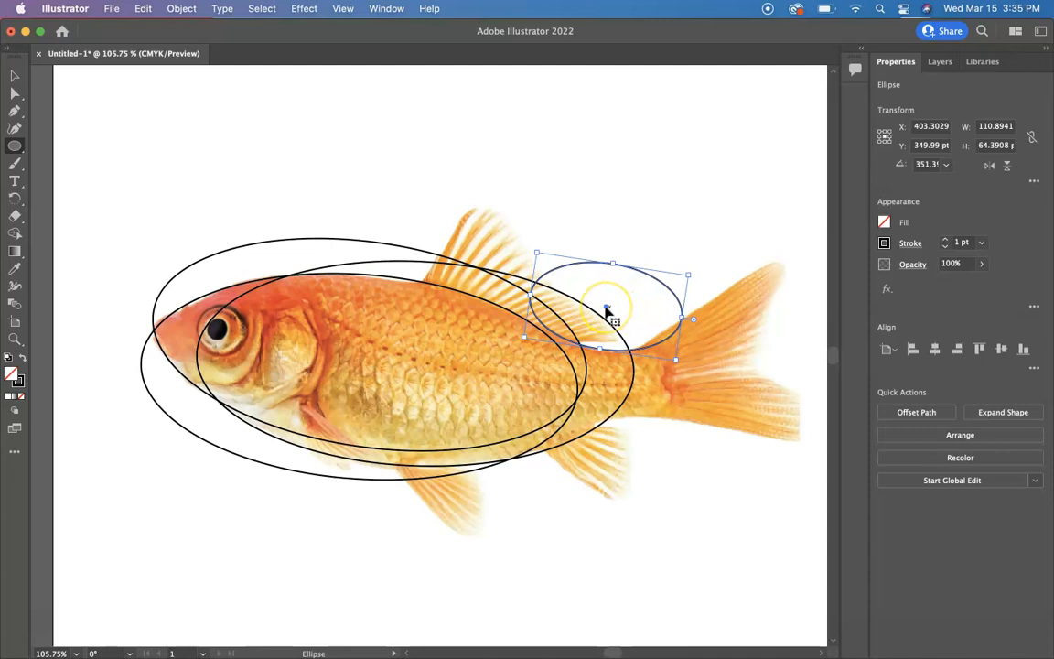
Duplicate the small ellipse and move the copy down over the lower rear fin.
drag(605, 306, 651, 462)
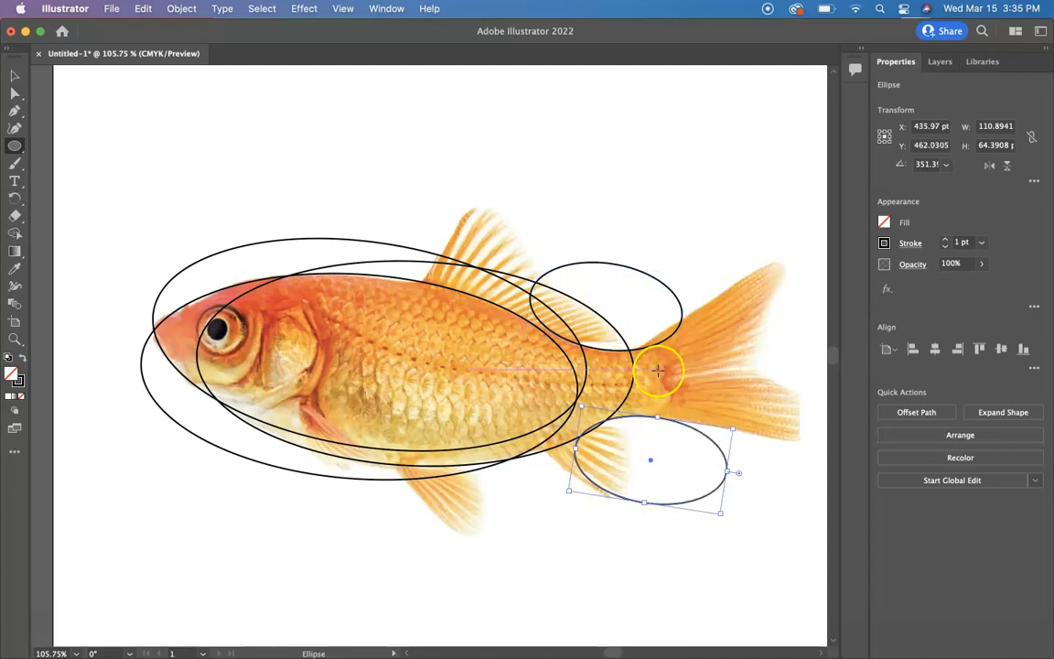
scroll(639, 386, right, 3)
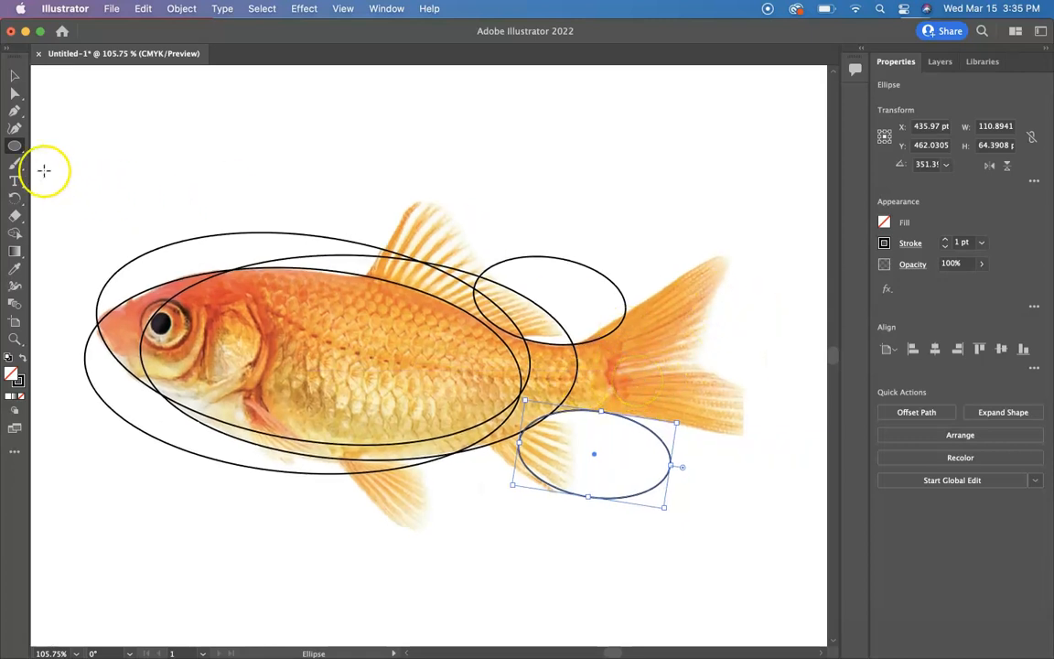
Trace the upper tail lobe with the Pen tool, from the tail base up to the tip and down to the tail's inner notch.
click(15, 111)
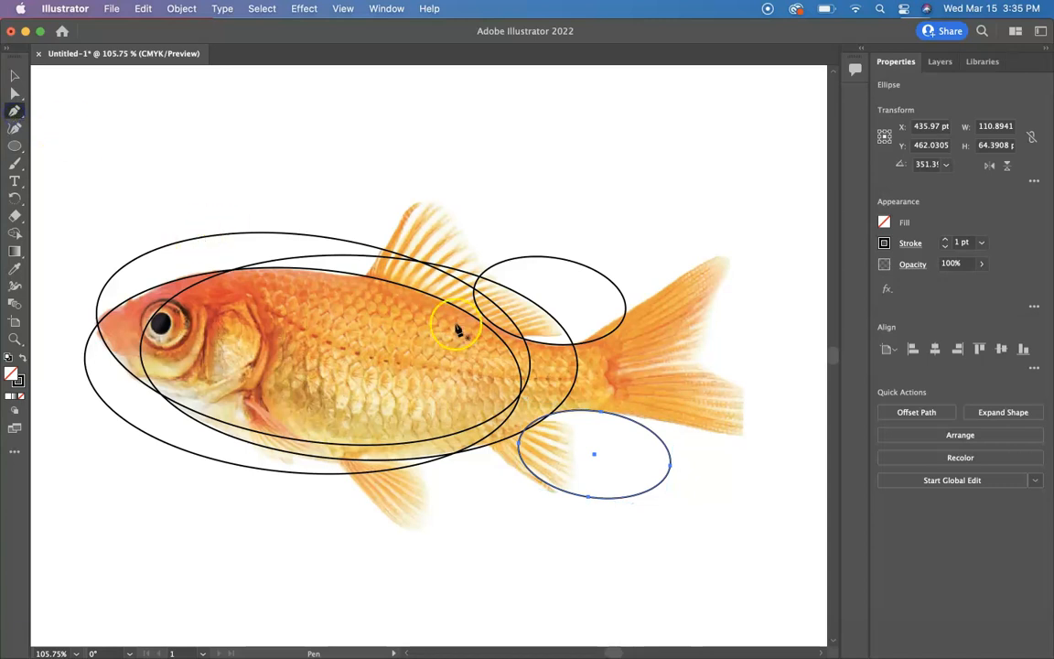
click(573, 345)
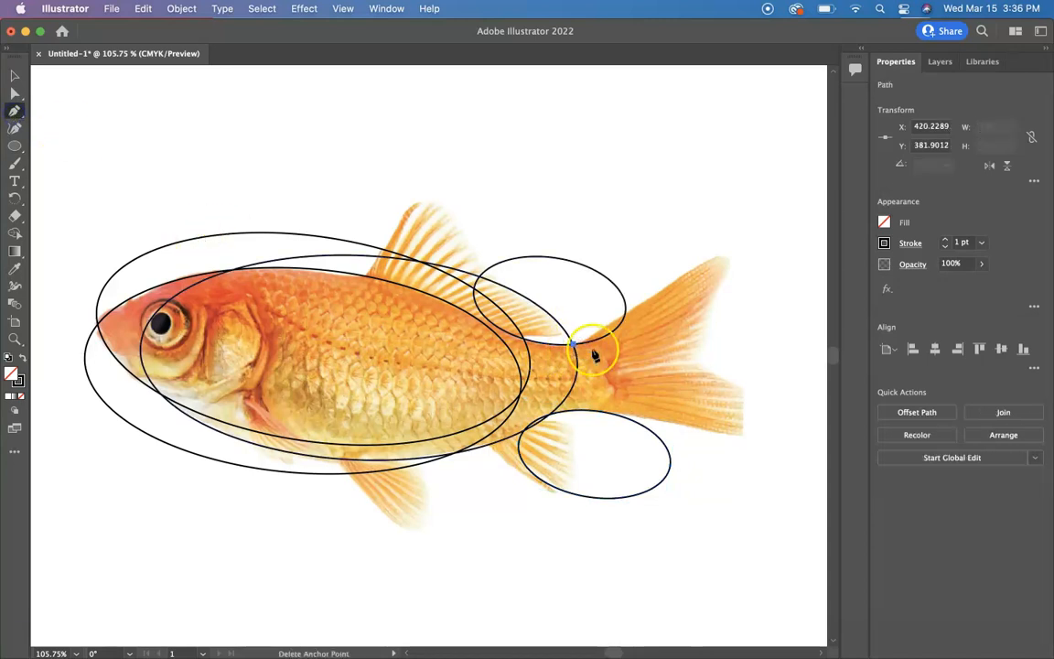
click(716, 260)
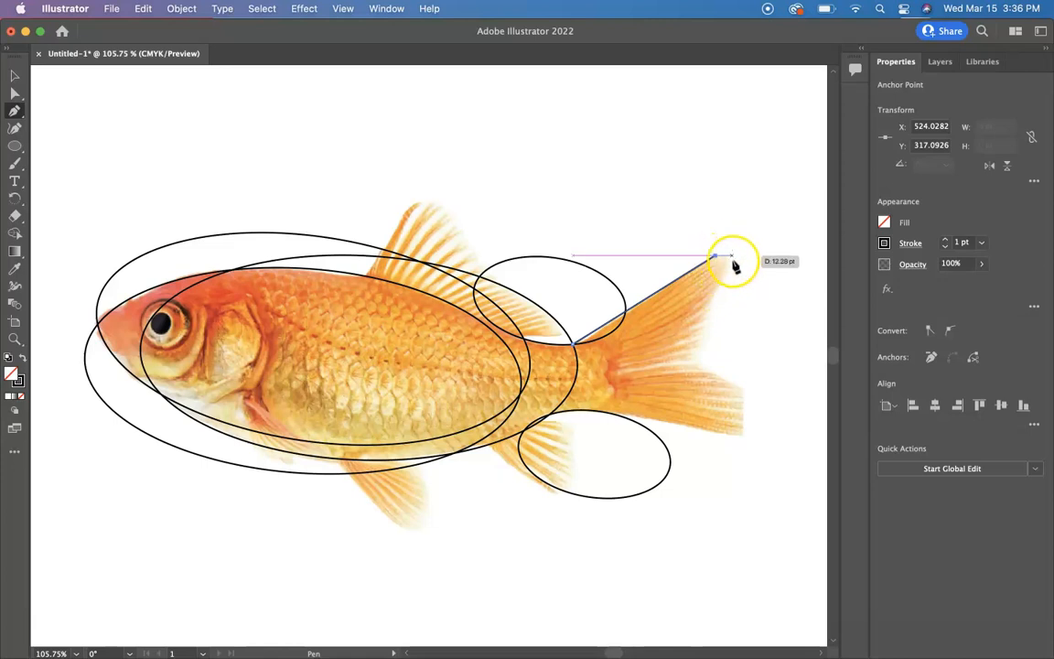
drag(716, 306, 707, 304)
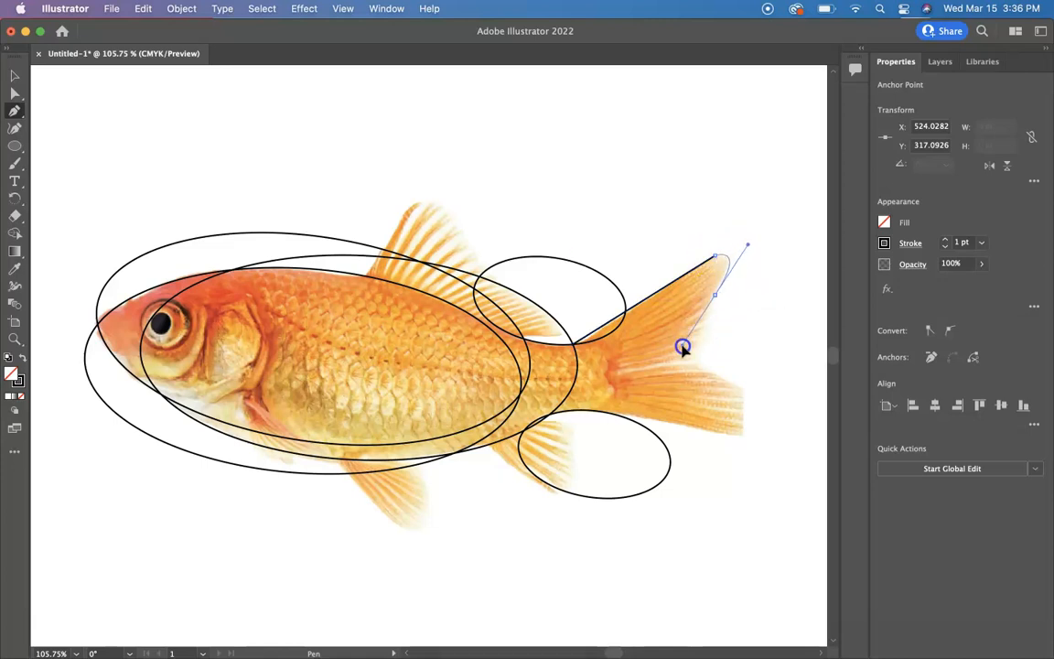
drag(683, 347, 703, 370)
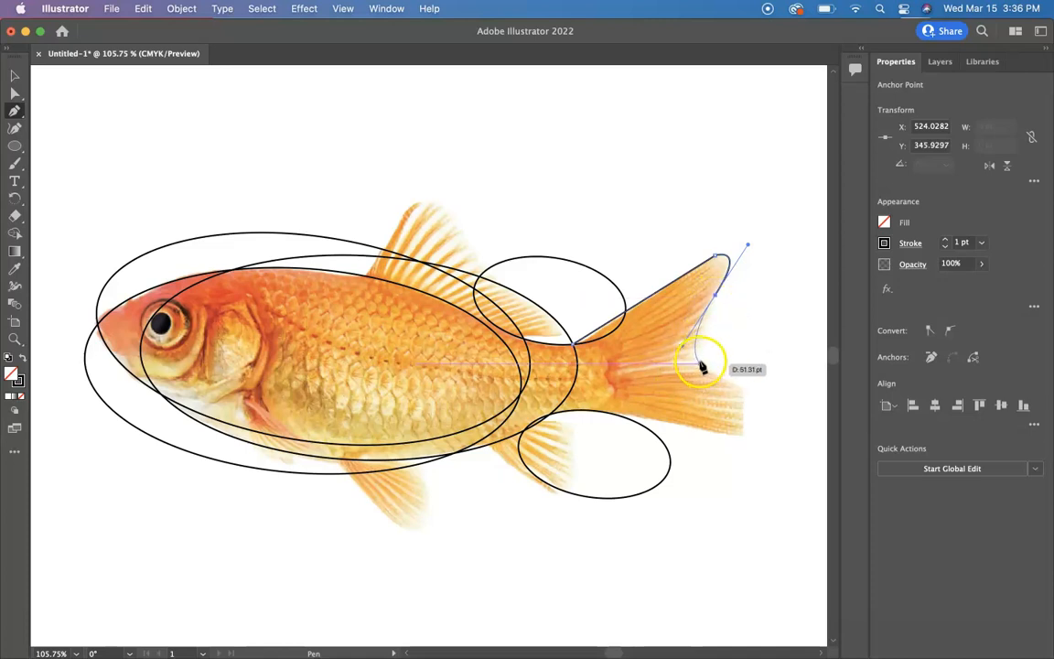
click(700, 364)
Continue the pen path around the lower tail lobe and back along the lower edge toward the rear fin.
scroll(703, 366, right, 1)
scroll(703, 366, down, 1)
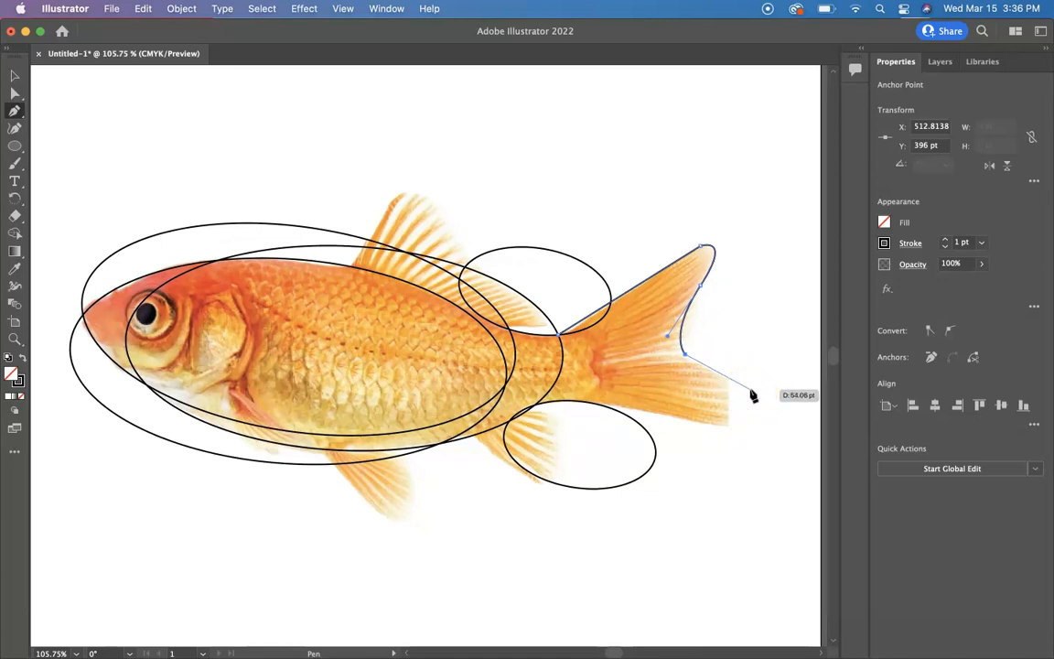
click(753, 394)
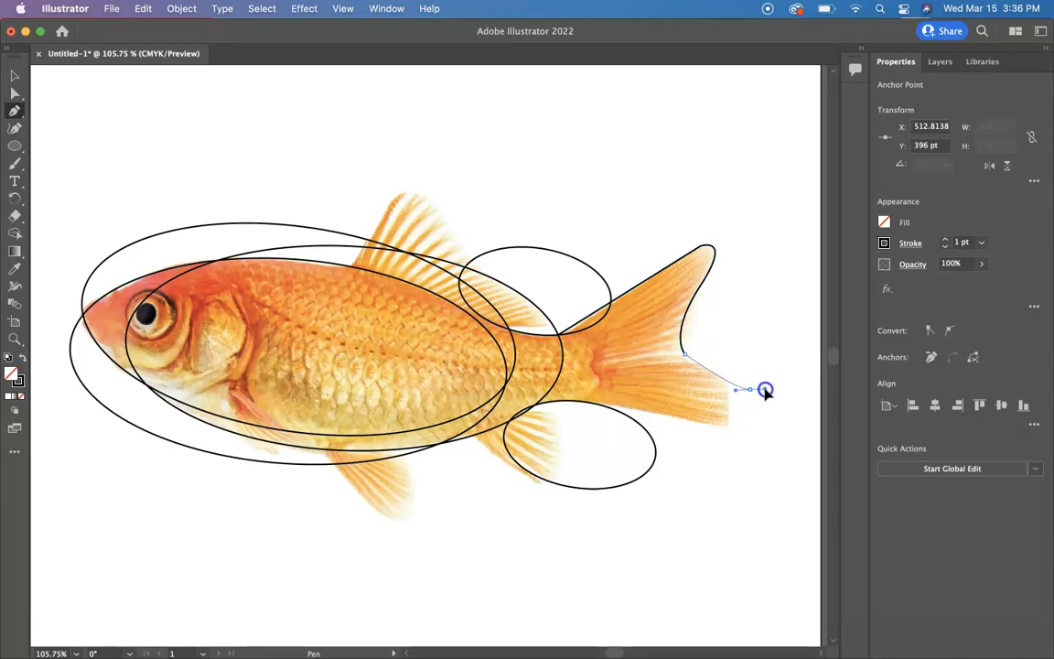
click(765, 391)
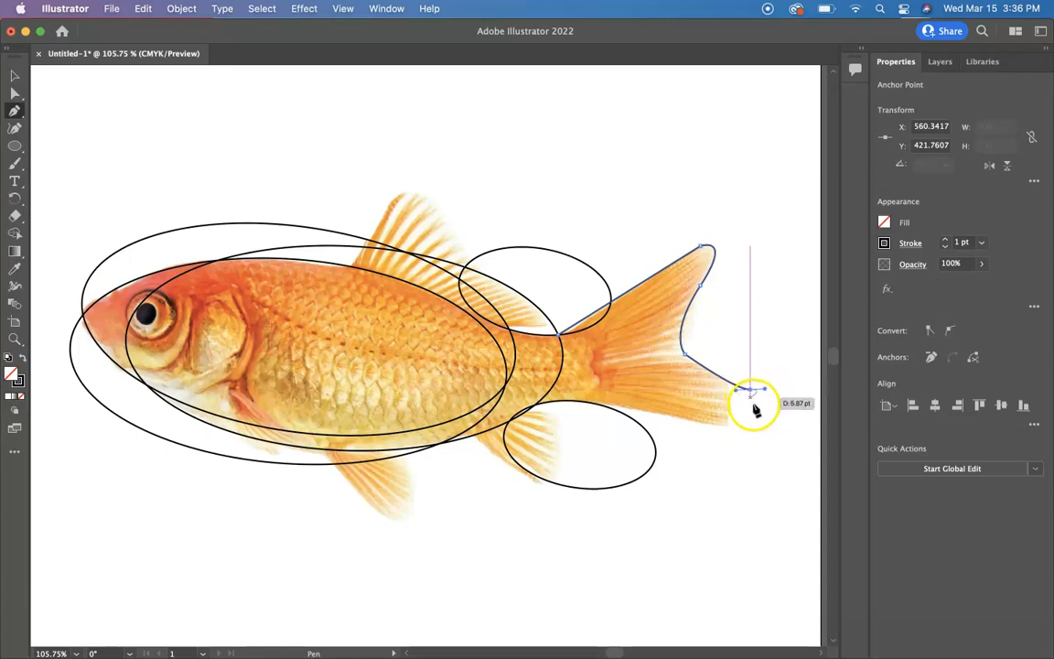
mouse_move(751, 391)
mouse_down()
mouse_move(708, 437)
mouse_move(734, 429)
mouse_move(743, 387)
mouse_move(752, 395)
mouse_up()
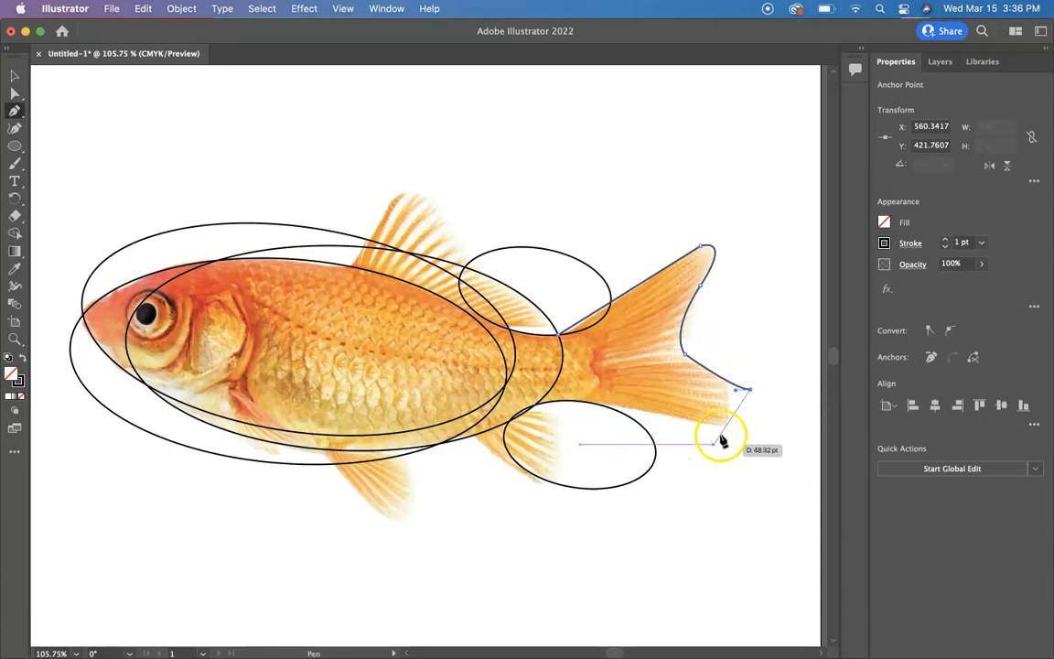
drag(728, 427, 553, 438)
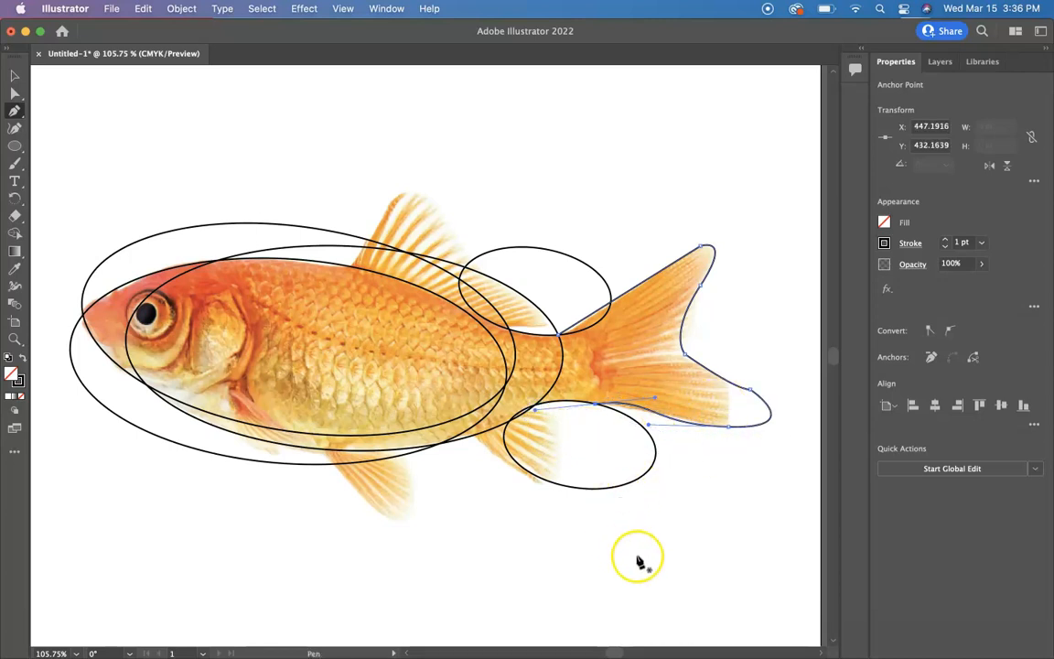
Trace the dorsal fin outline with the Pen tool from its front base over the tip to the rear edge.
scroll(640, 561, left, 4)
scroll(640, 562, down, 2)
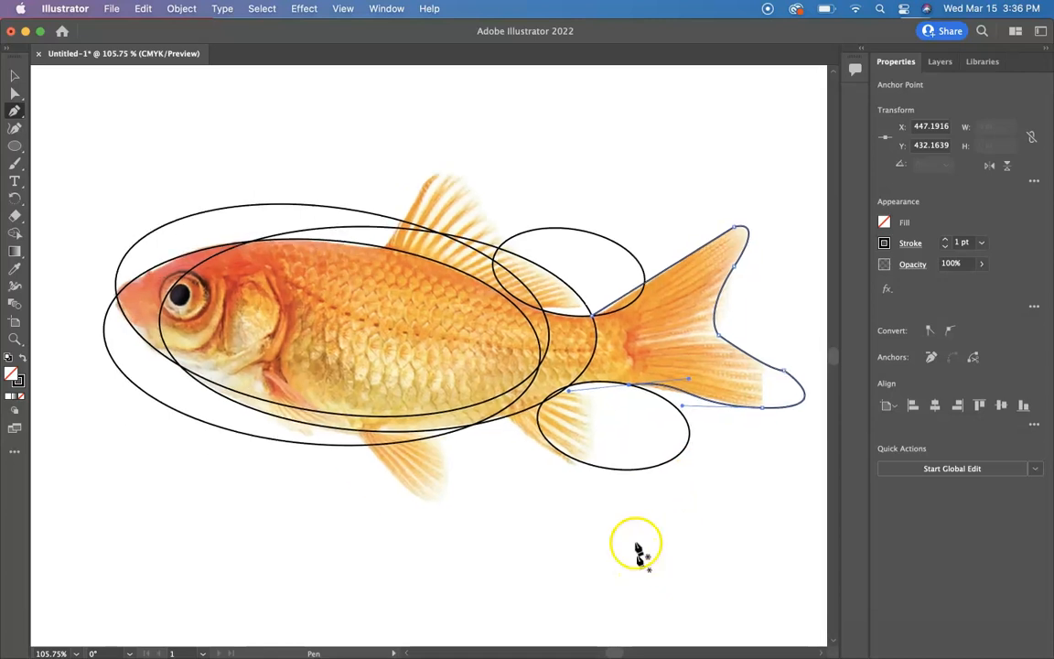
click(384, 248)
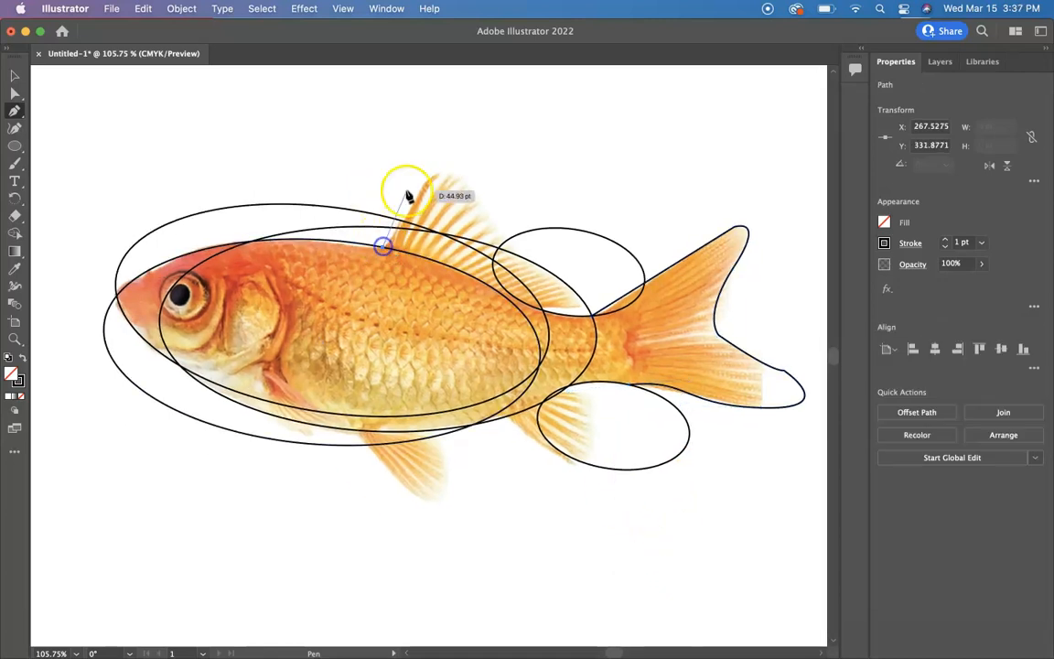
click(439, 173)
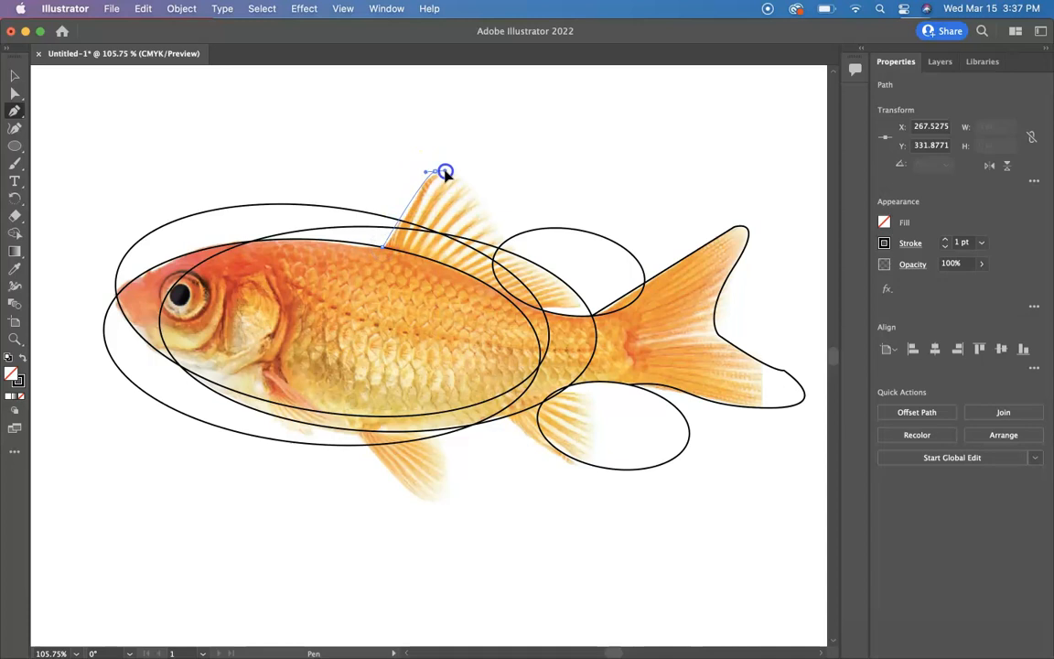
drag(445, 172, 446, 172)
click(503, 244)
drag(504, 243, 568, 274)
click(506, 245)
click(504, 243)
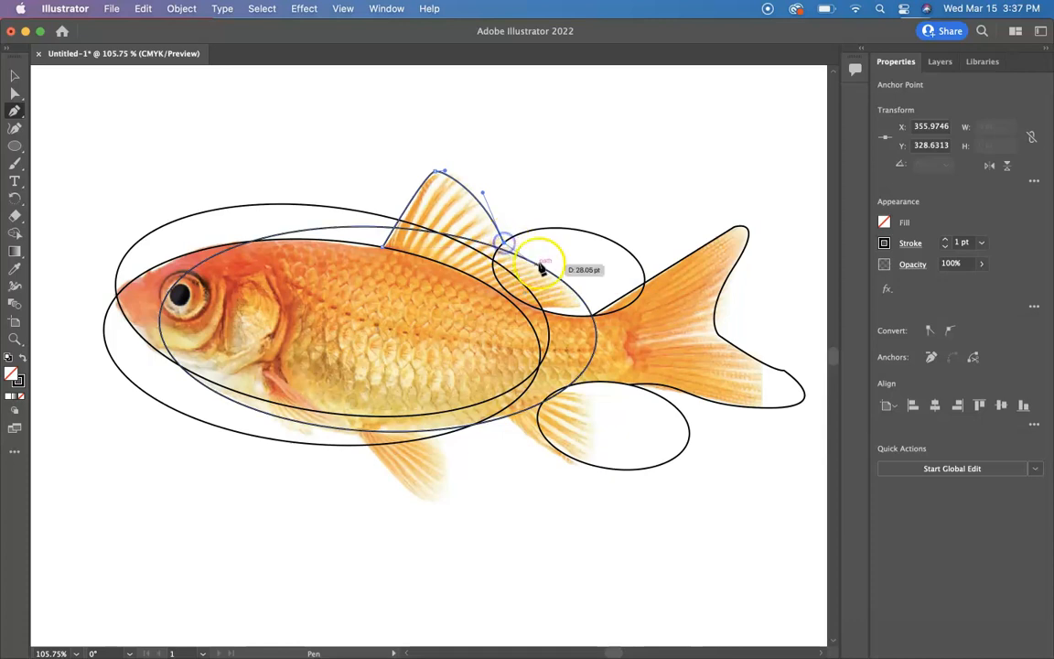
drag(583, 312, 537, 317)
click(582, 307)
click(543, 311)
key(Escape)
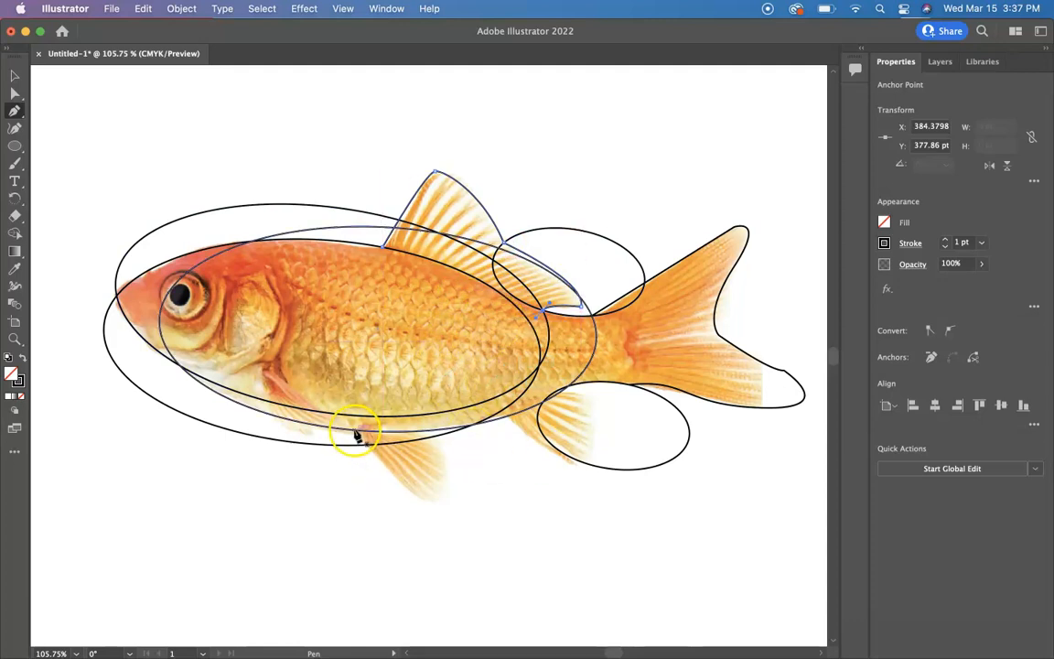
Trace the pelvic fin under the belly as a closed curved pen path.
click(354, 431)
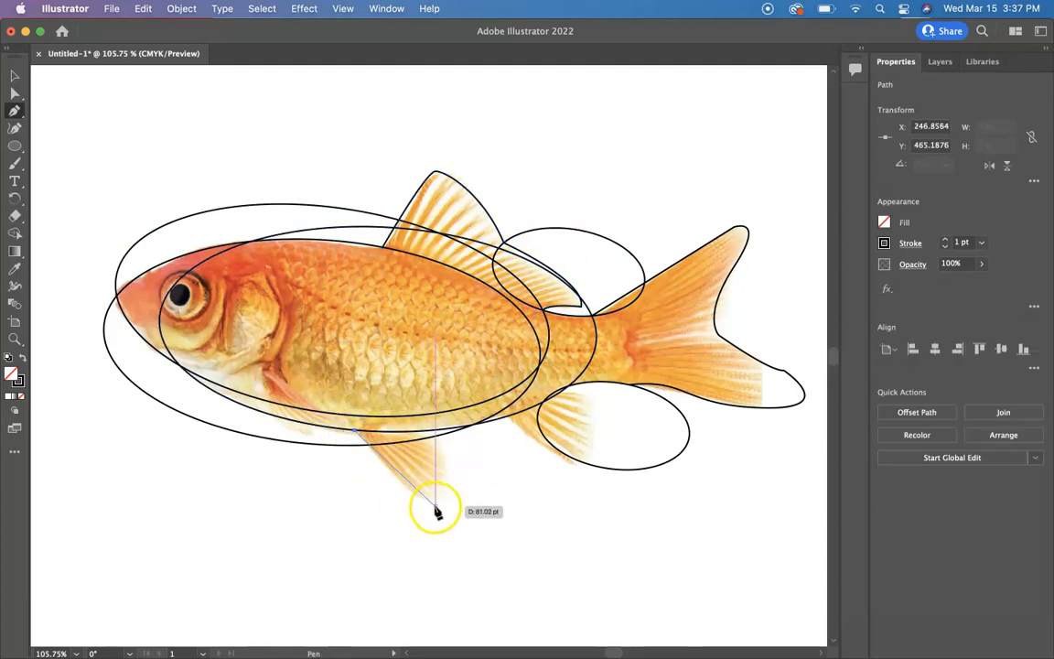
drag(437, 503, 461, 502)
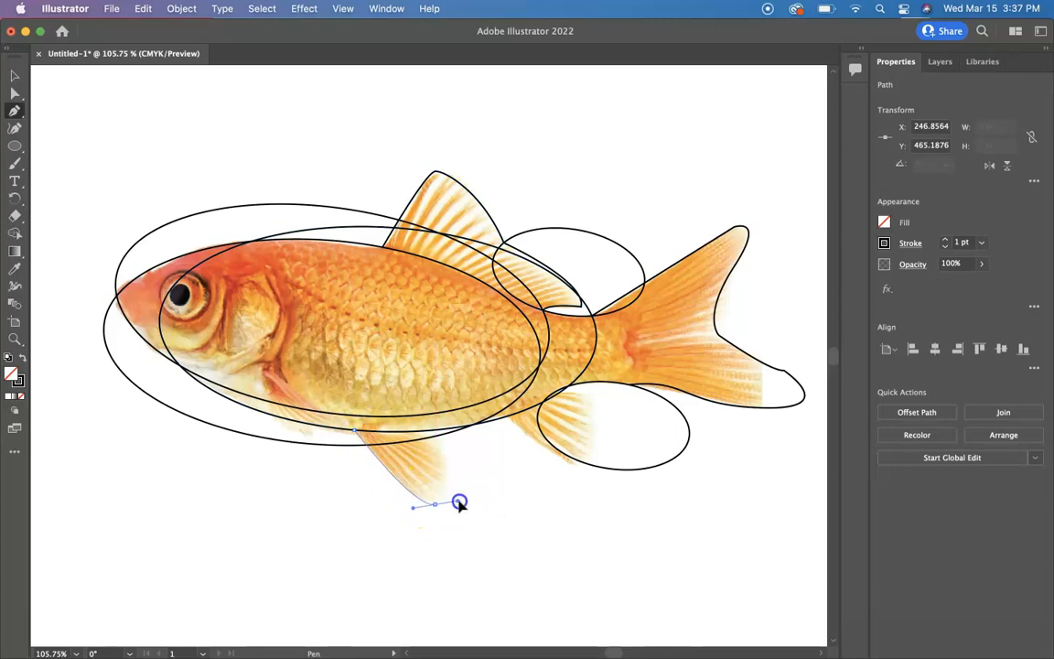
click(442, 446)
click(405, 435)
click(404, 432)
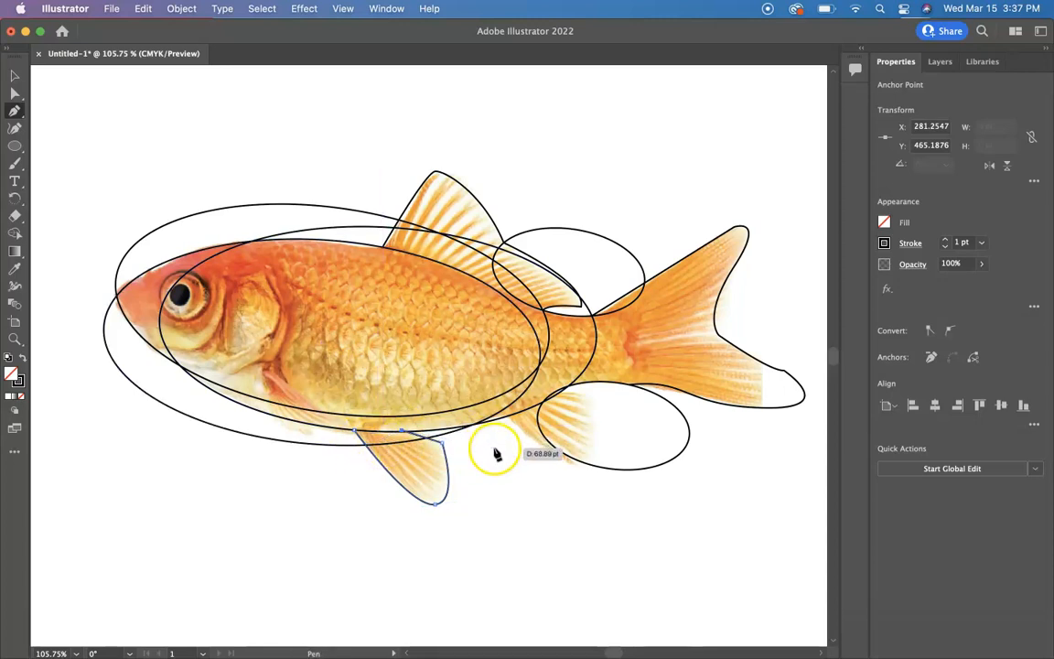
Trace the rear lower fin outline with the Pen tool.
click(506, 421)
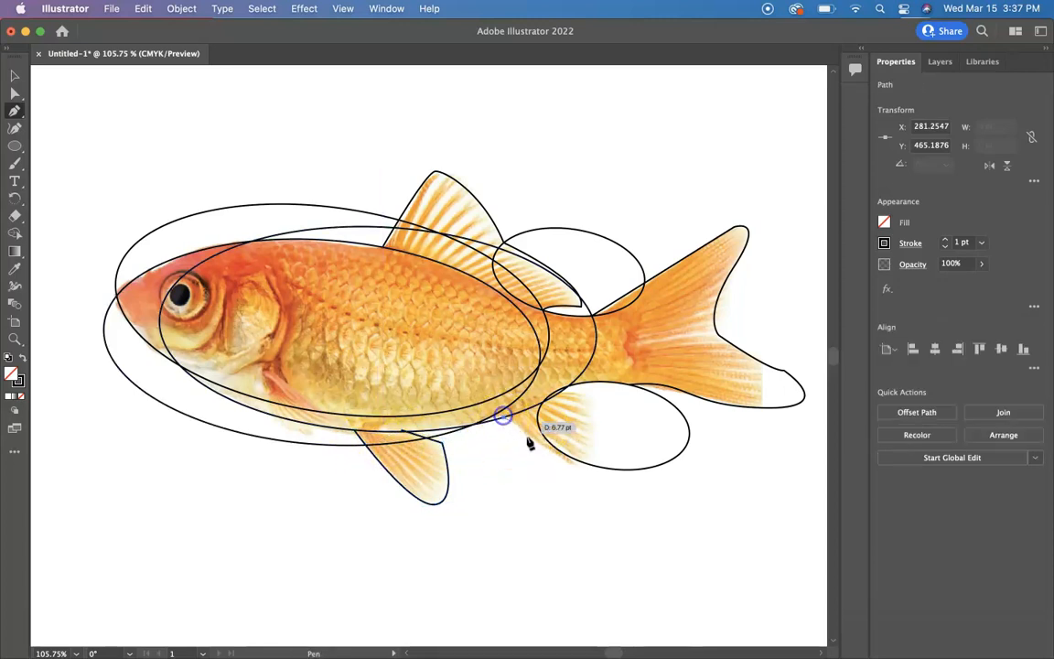
click(595, 469)
drag(595, 470, 494, 546)
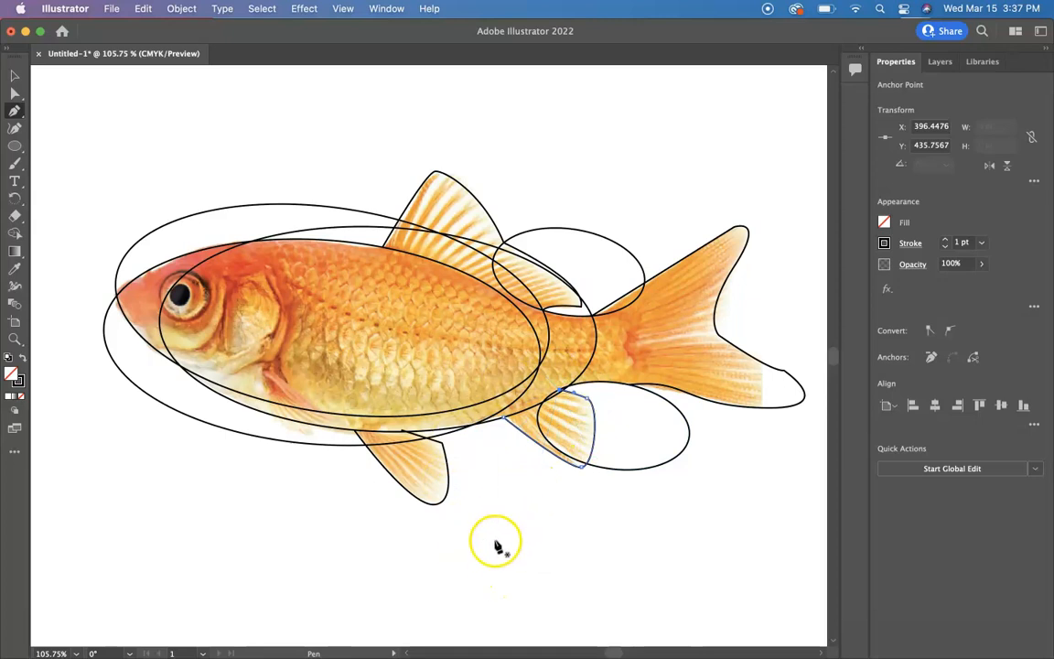
Draw a small curved pectoral fin path just under the belly.
click(271, 416)
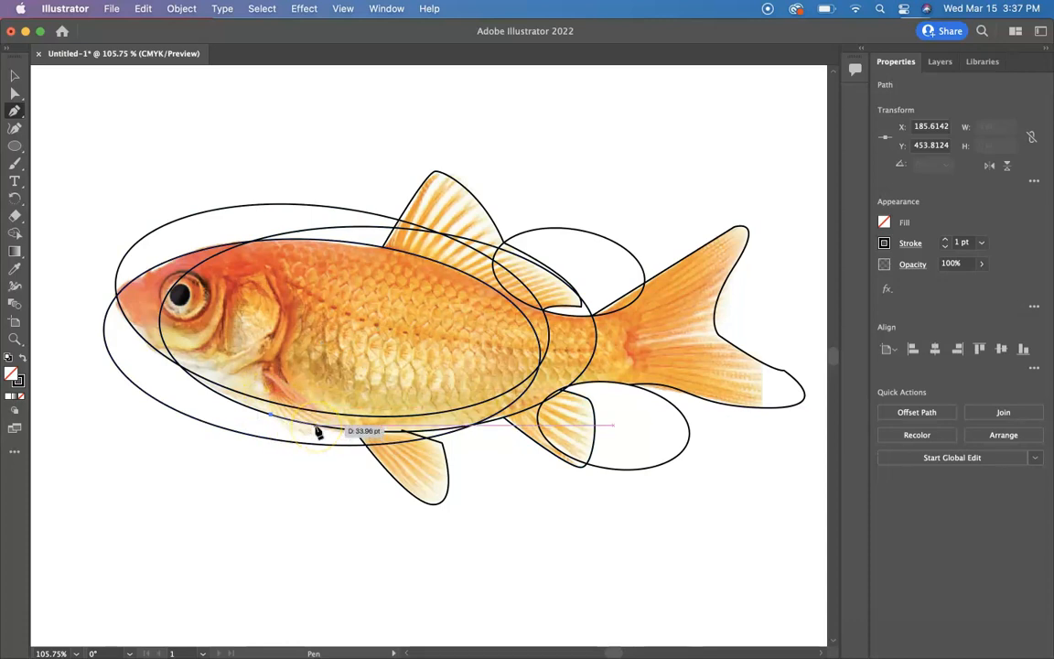
click(307, 441)
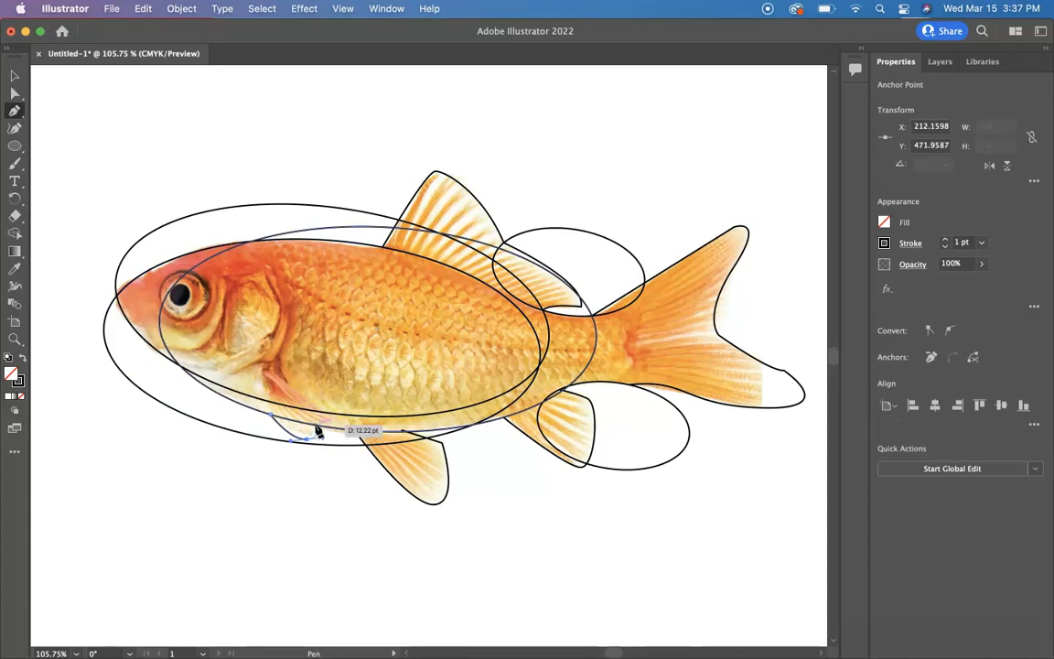
click(316, 425)
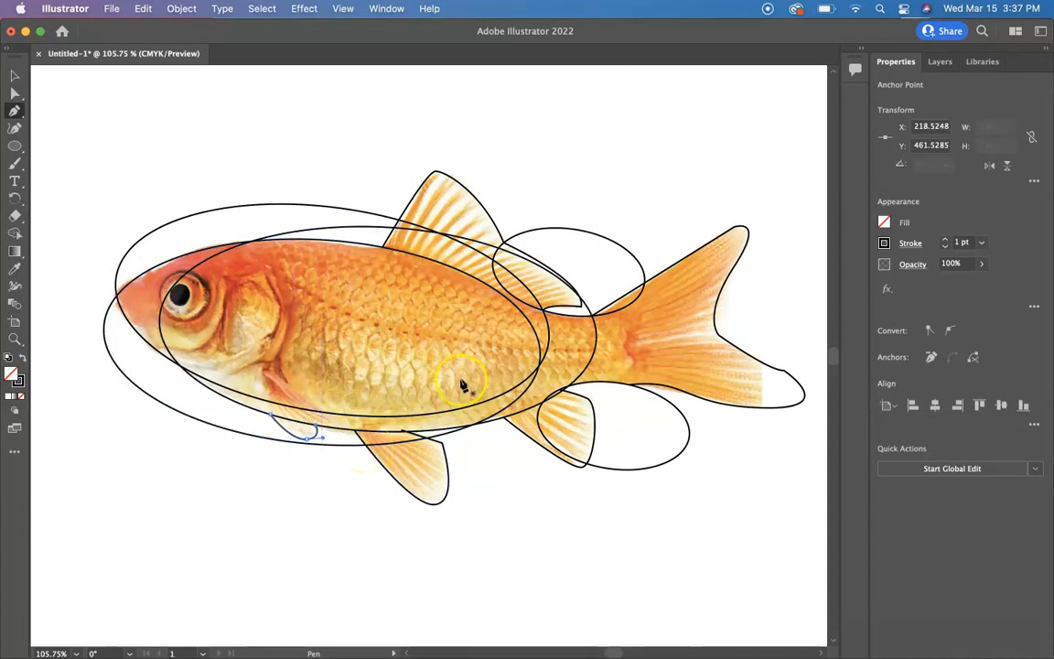
Select all the shapes and merge the head, body, tail and fin regions with the Shape Builder.
click(13, 76)
drag(95, 132, 796, 518)
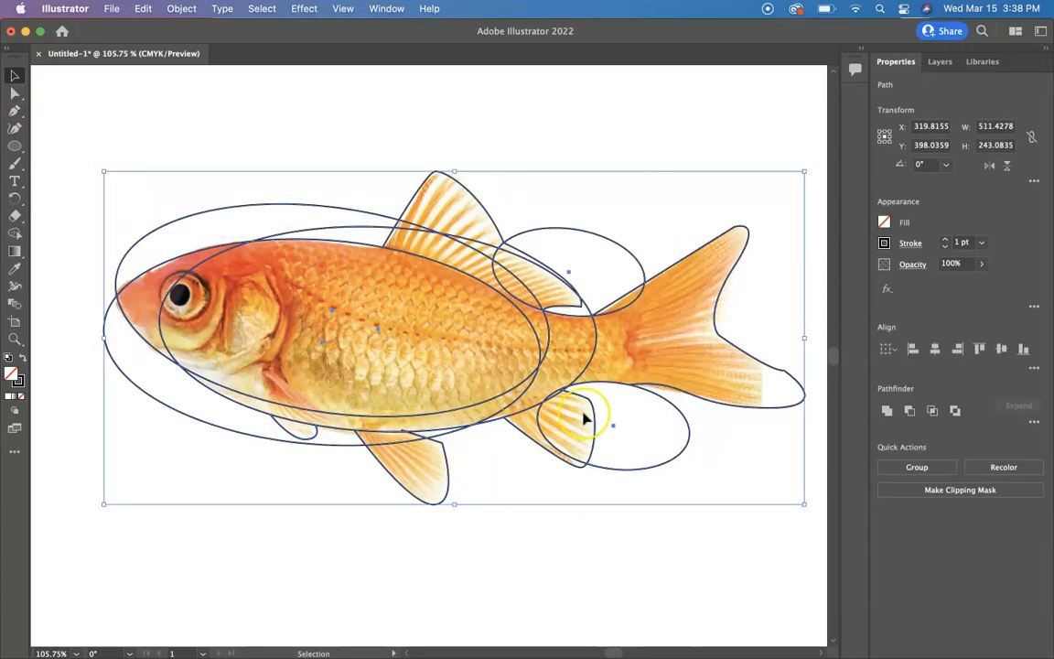
click(16, 236)
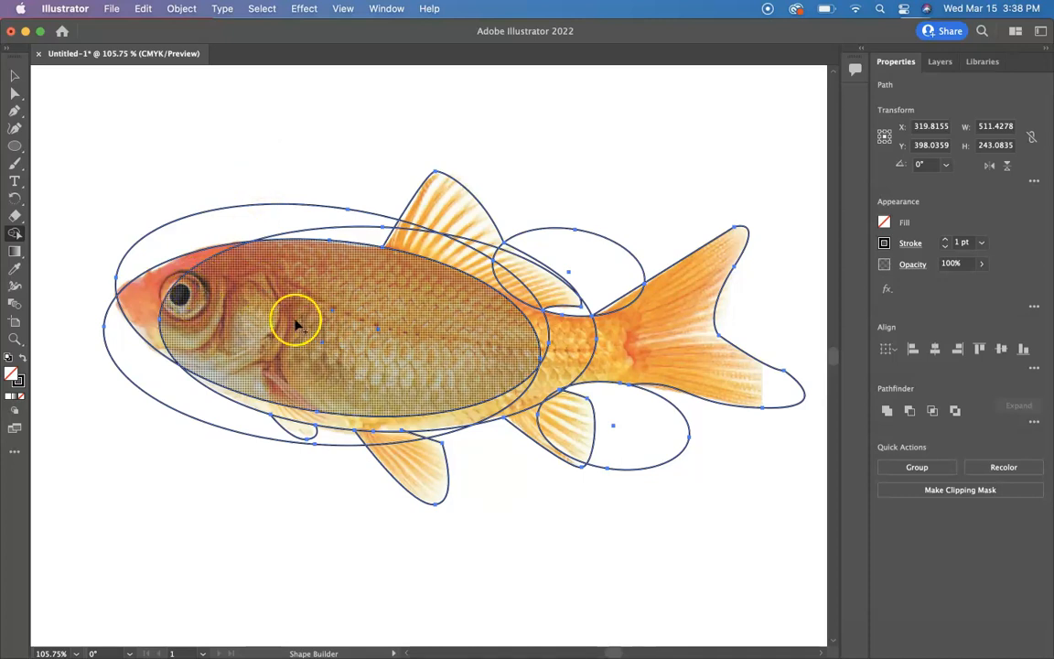
drag(143, 300, 190, 291)
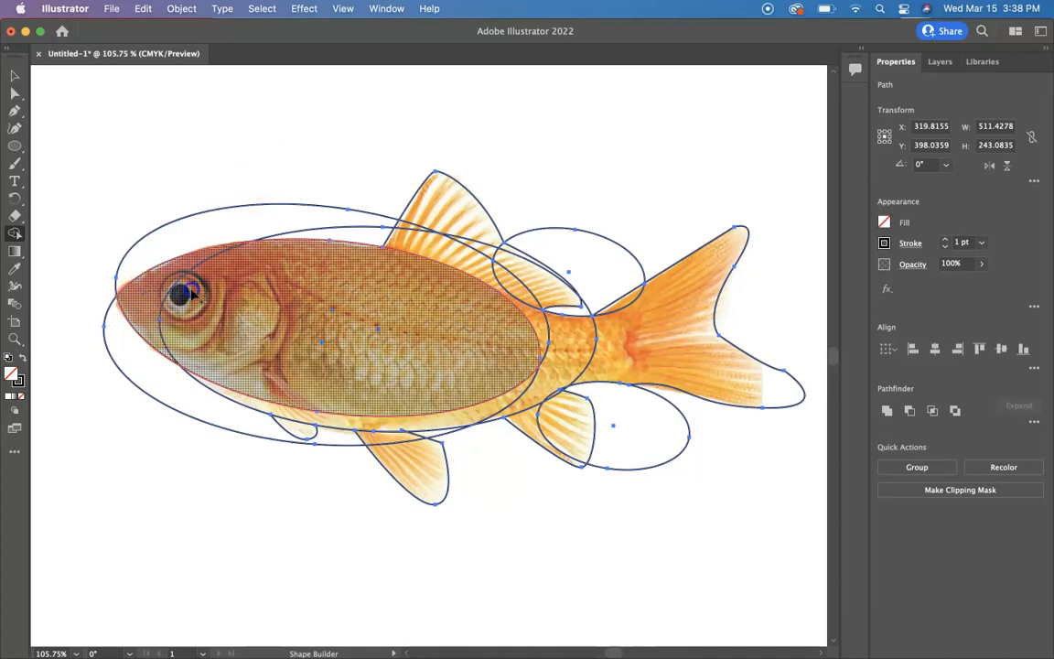
drag(261, 291, 274, 306)
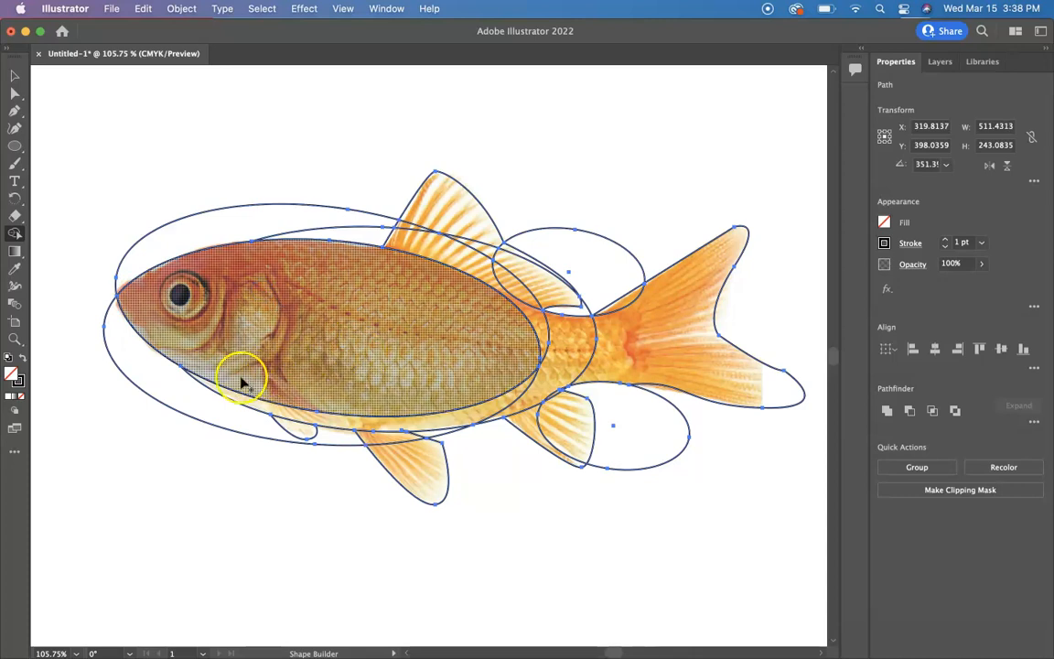
mouse_move(292, 376)
mouse_down()
mouse_move(299, 431)
mouse_move(311, 421)
mouse_up()
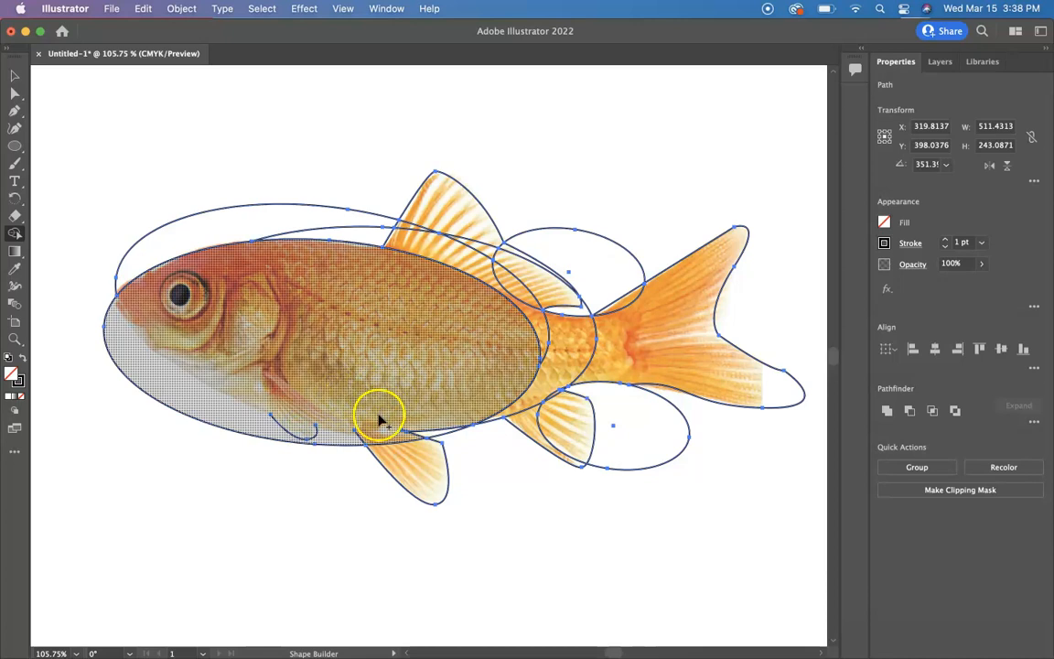
mouse_move(400, 448)
mouse_down()
mouse_move(383, 391)
mouse_move(463, 381)
mouse_move(531, 347)
mouse_move(523, 331)
mouse_move(622, 331)
mouse_move(622, 306)
mouse_up()
mouse_move(521, 394)
mouse_down()
mouse_move(558, 409)
mouse_move(534, 420)
mouse_up()
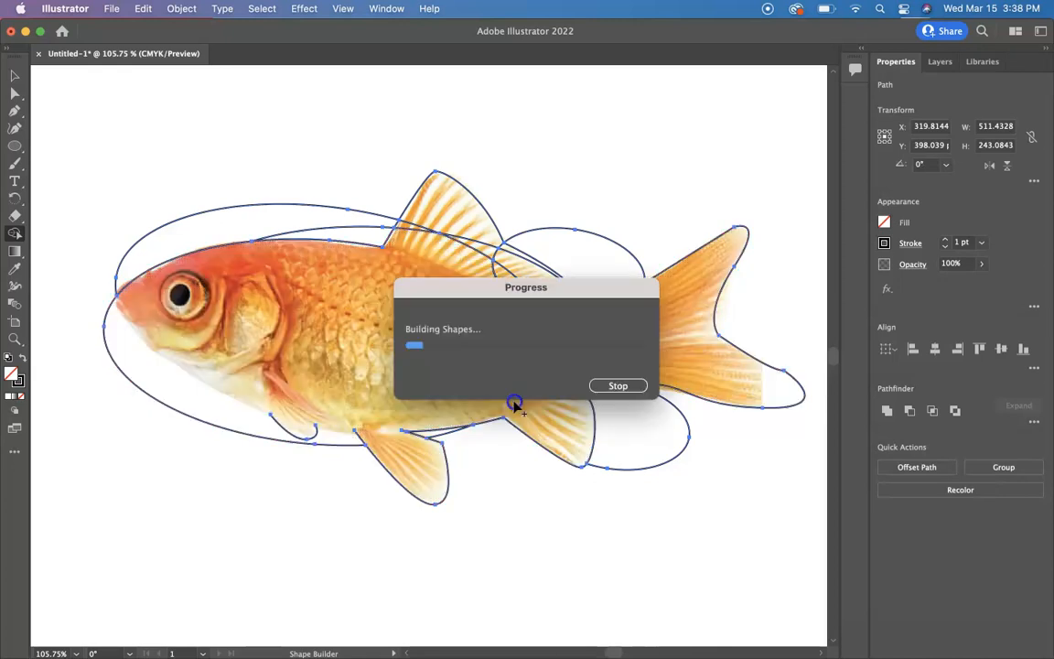
mouse_move(424, 268)
mouse_down()
mouse_move(411, 231)
mouse_move(424, 213)
mouse_move(443, 214)
mouse_move(465, 259)
mouse_move(509, 255)
mouse_up()
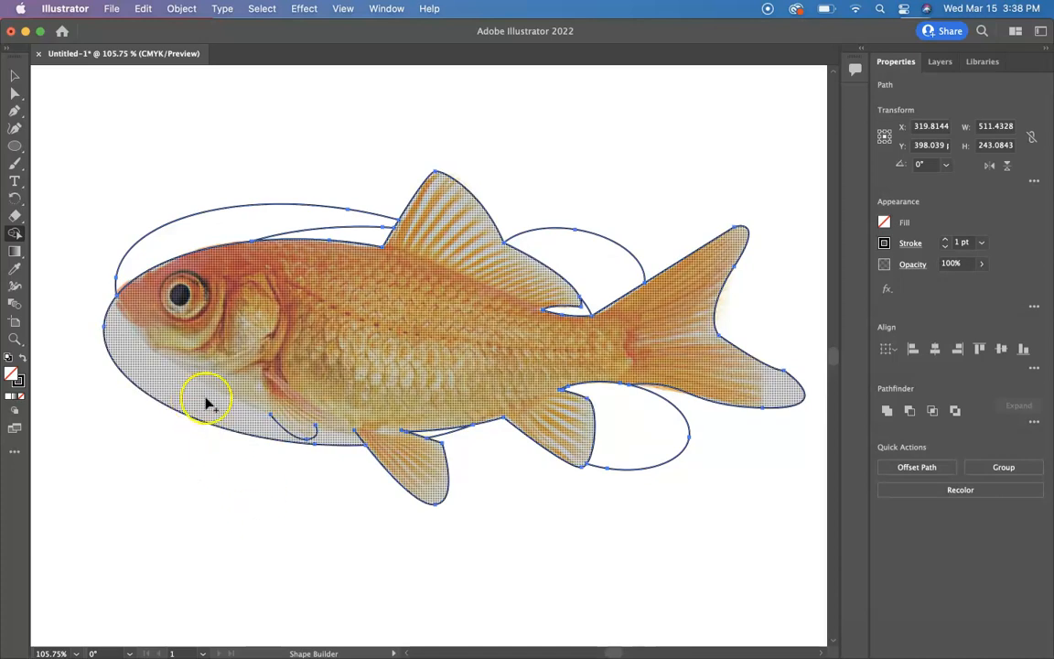
Undo the Shape Builder merges.
key(v)
key(super+z)
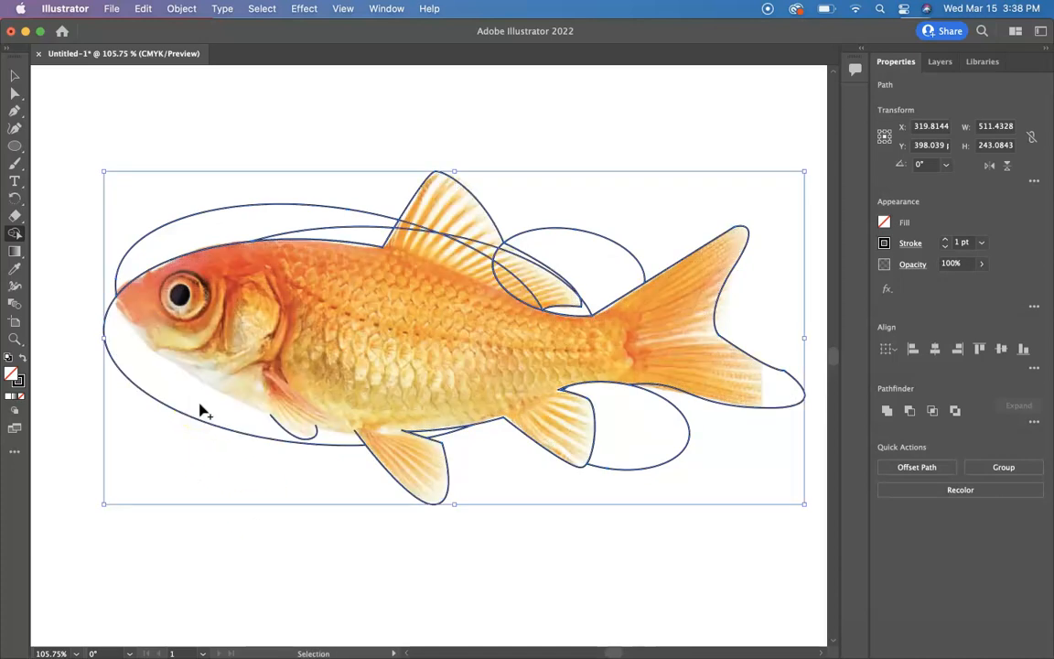
key(super+z)
key(super+z)
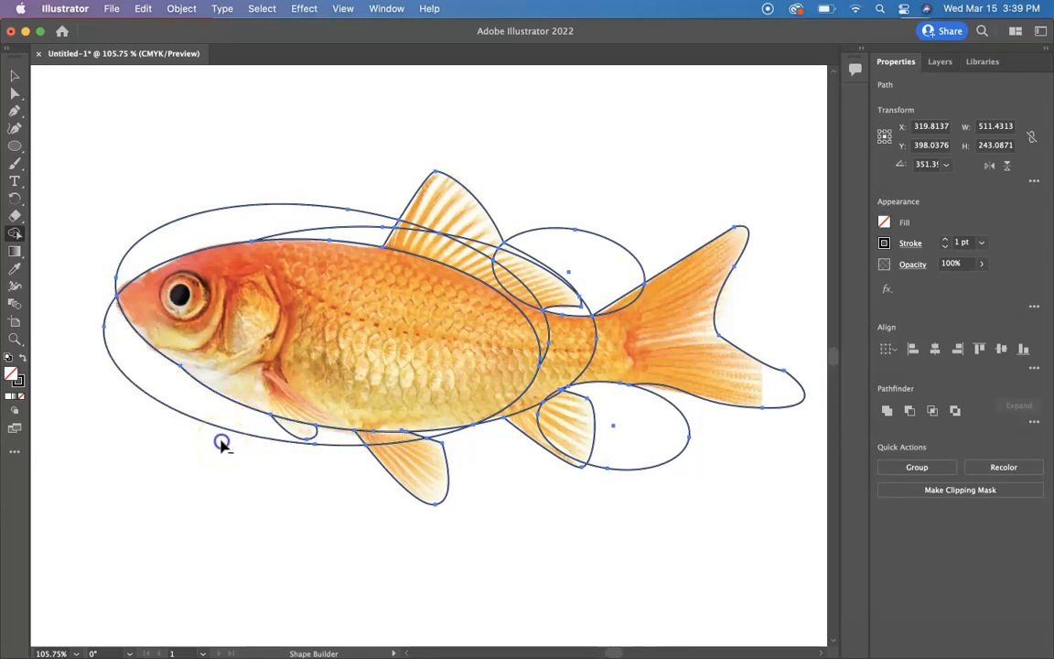
Delete the excess ellipse region below the belly with the Shape Builder and inspect the fin curves in outline view.
alt+click(225, 426)
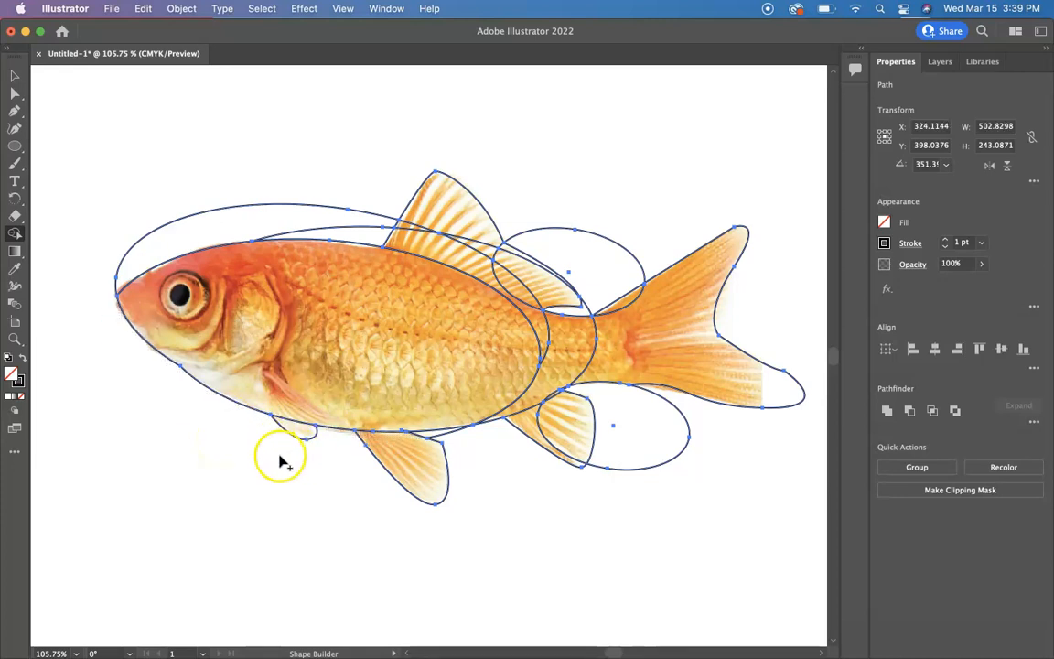
scroll(295, 438, up, 5)
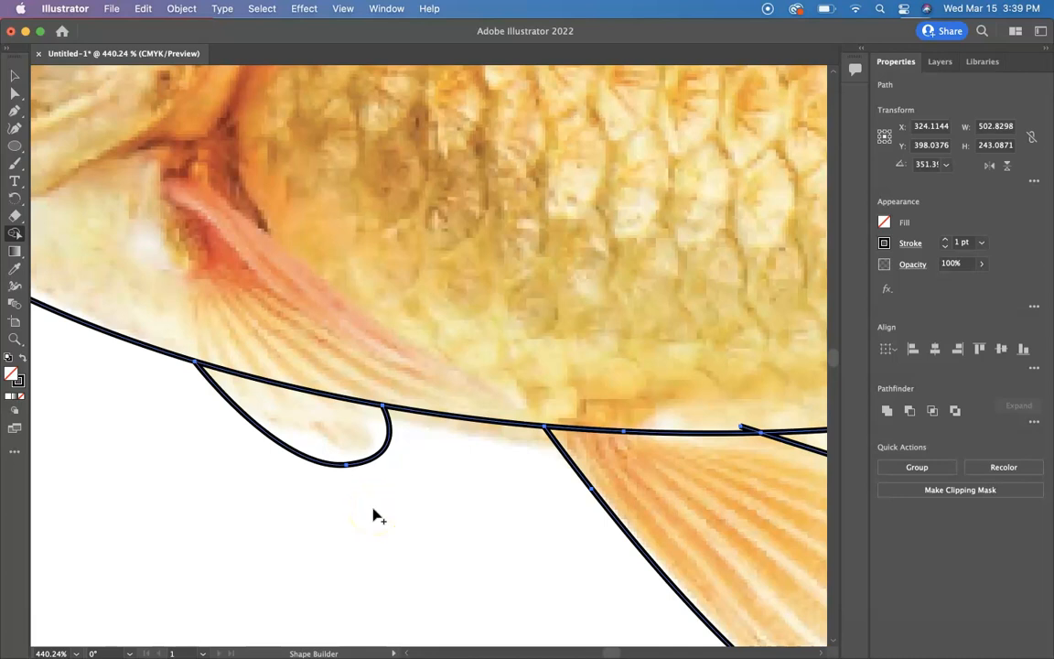
key(ctrl+y)
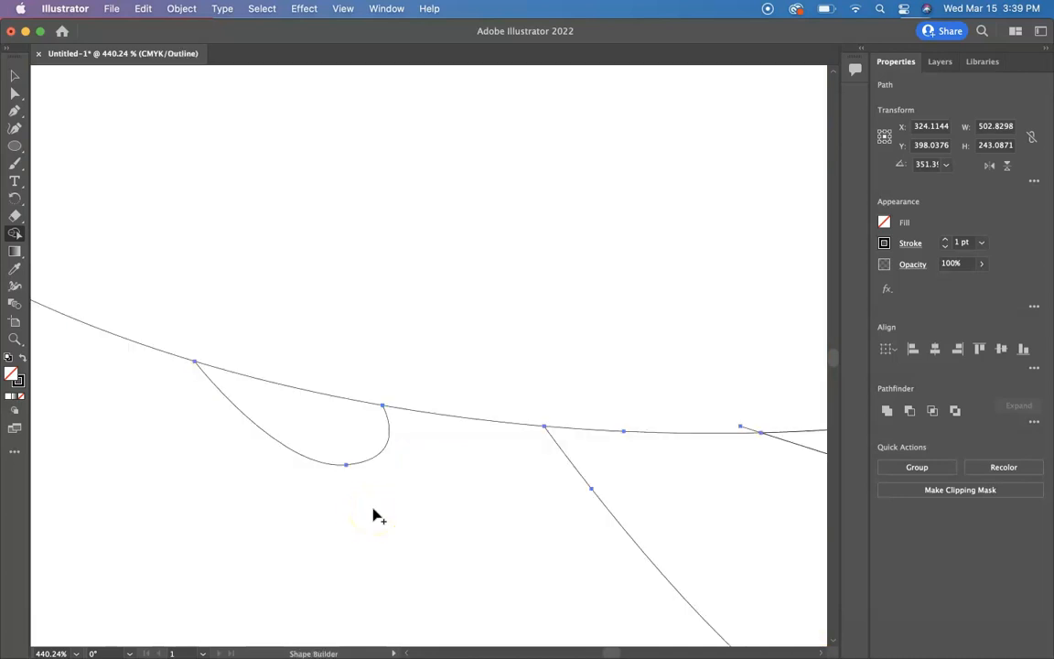
Zoom in on the pectoral fin and snap its starting anchor onto the belly line with Direct Selection.
scroll(358, 519, left, 3)
scroll(359, 519, up, 1)
scroll(358, 519, up, 5)
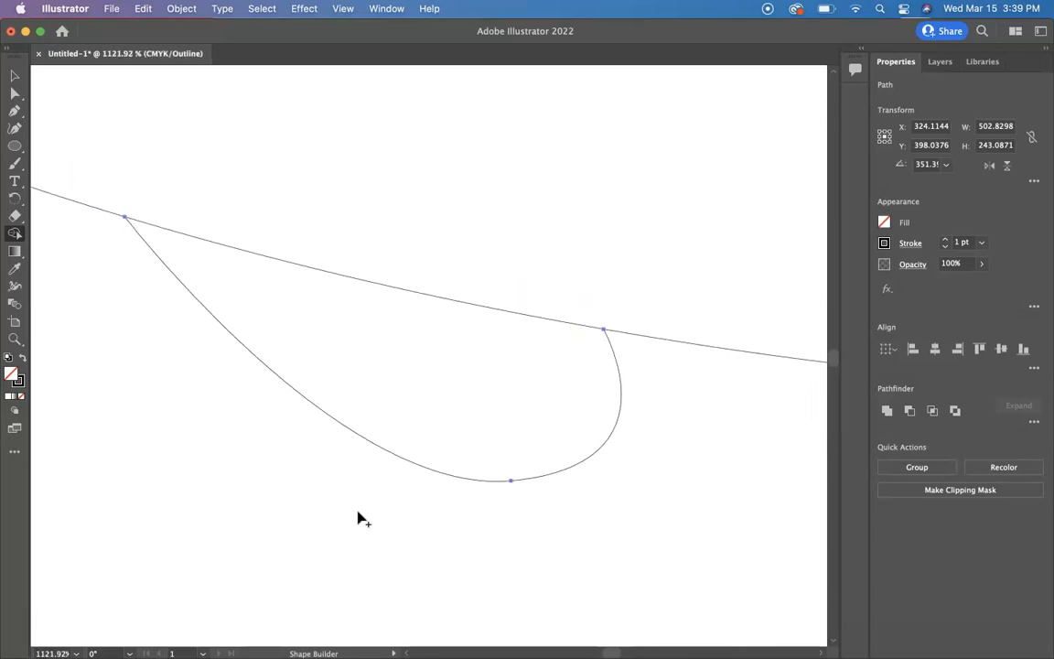
click(15, 95)
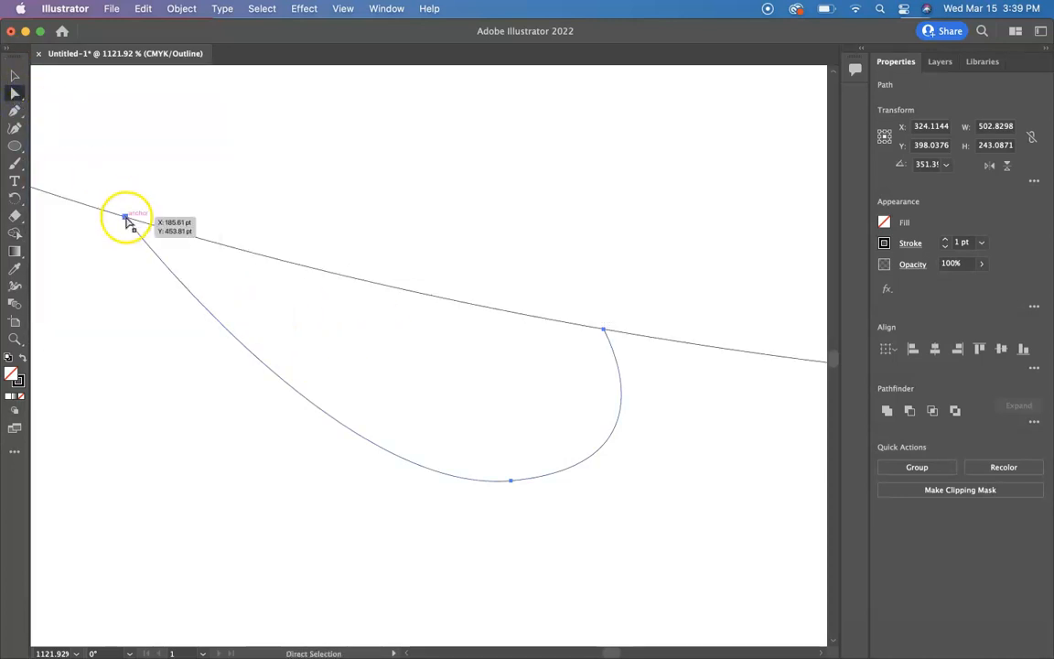
mouse_move(126, 219)
mouse_down()
mouse_move(182, 282)
mouse_move(120, 254)
mouse_move(134, 225)
mouse_up()
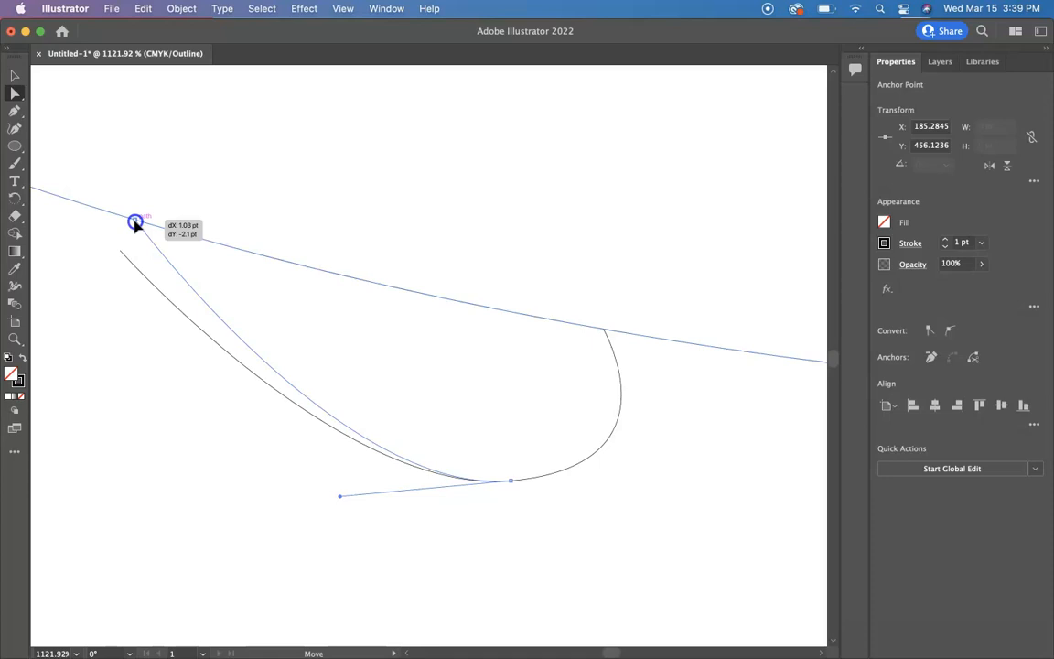
drag(134, 224, 135, 223)
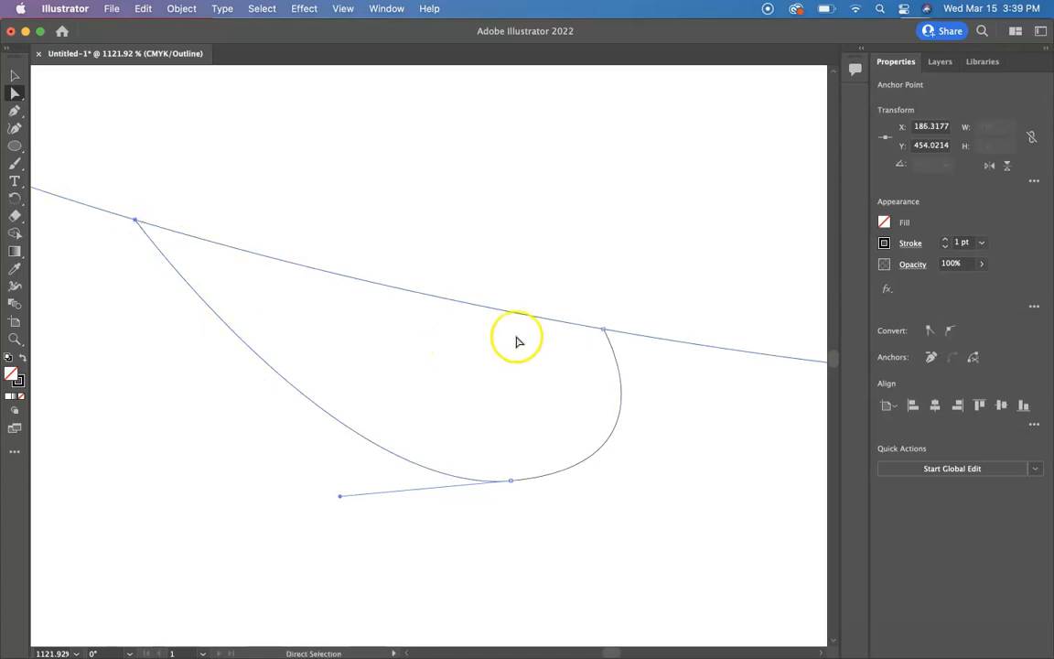
click(603, 328)
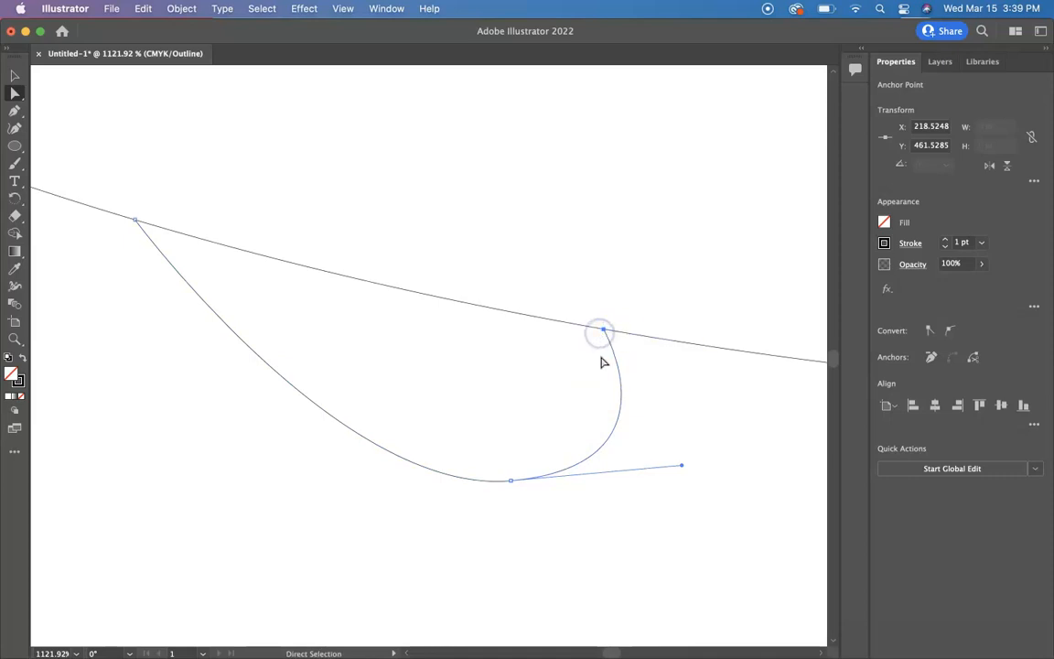
Return to preview, select all paths, and merge the body with the dorsal fin regions using the Shape Builder.
key(super+0)
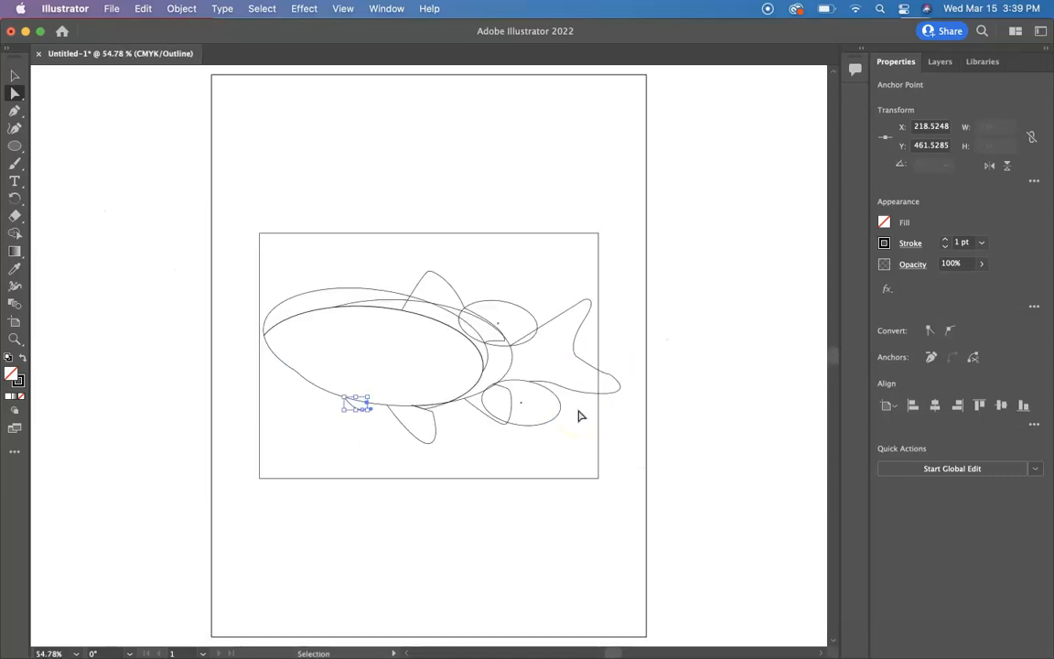
key(super+y)
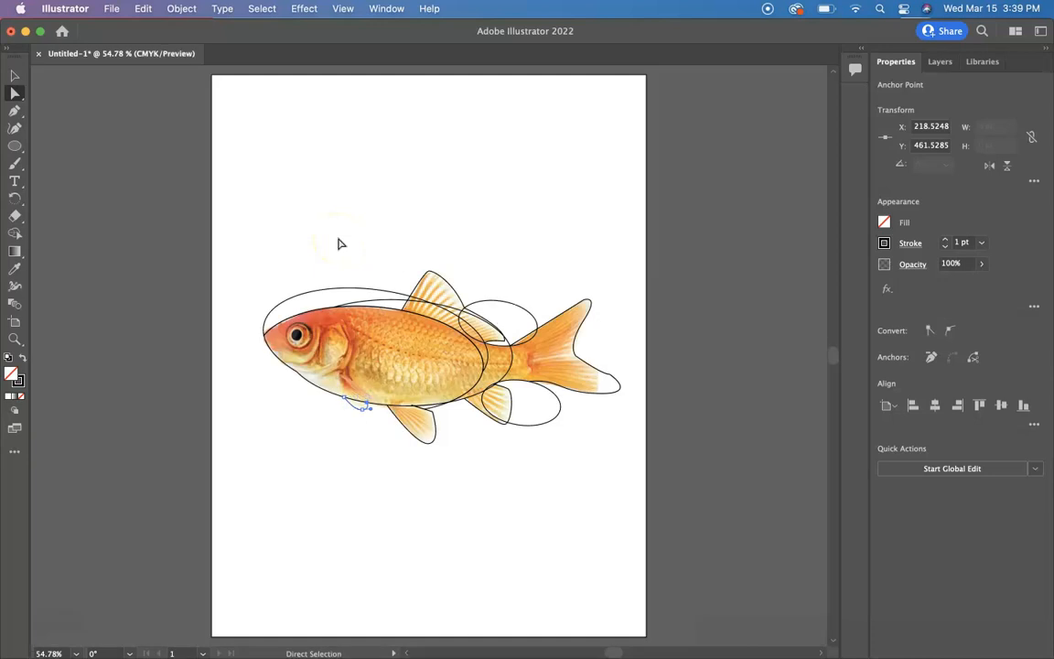
click(14, 76)
drag(214, 212, 619, 475)
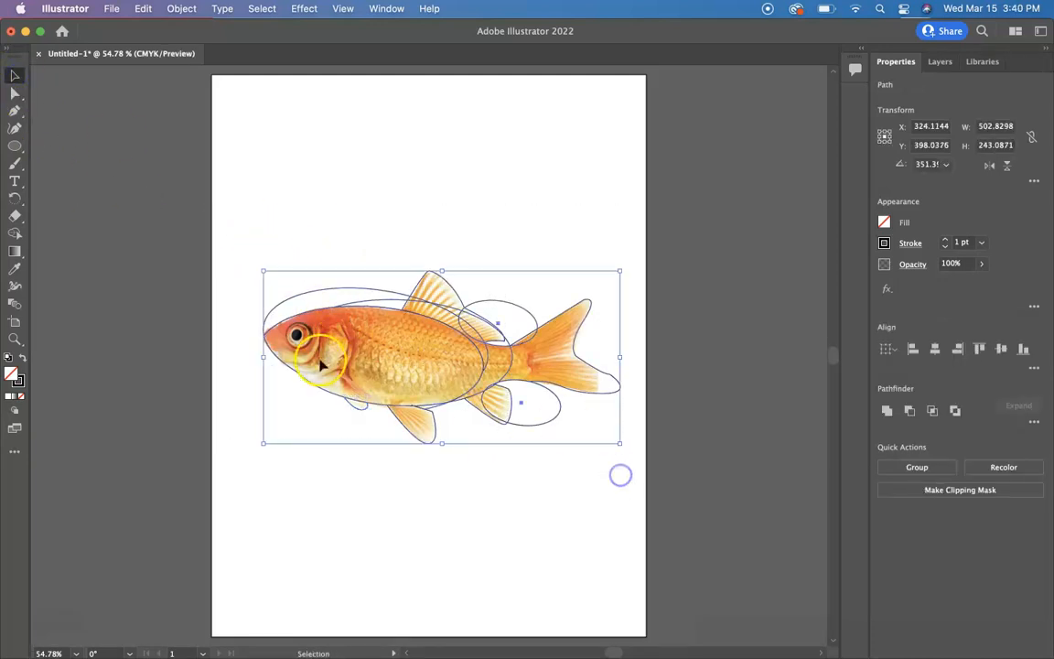
click(14, 234)
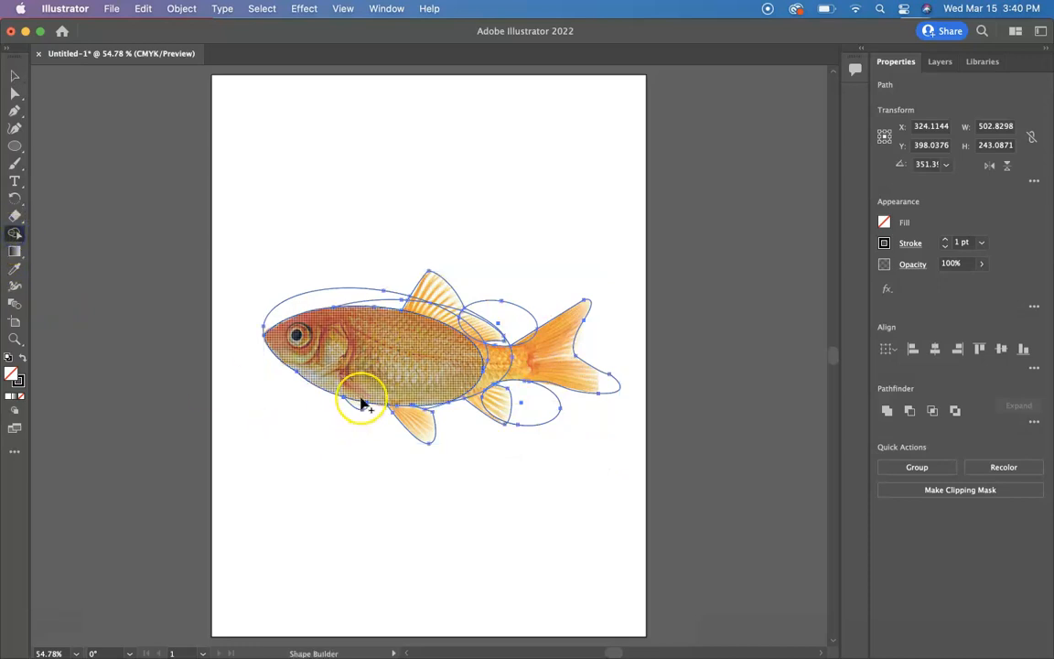
scroll(362, 411, up, 5)
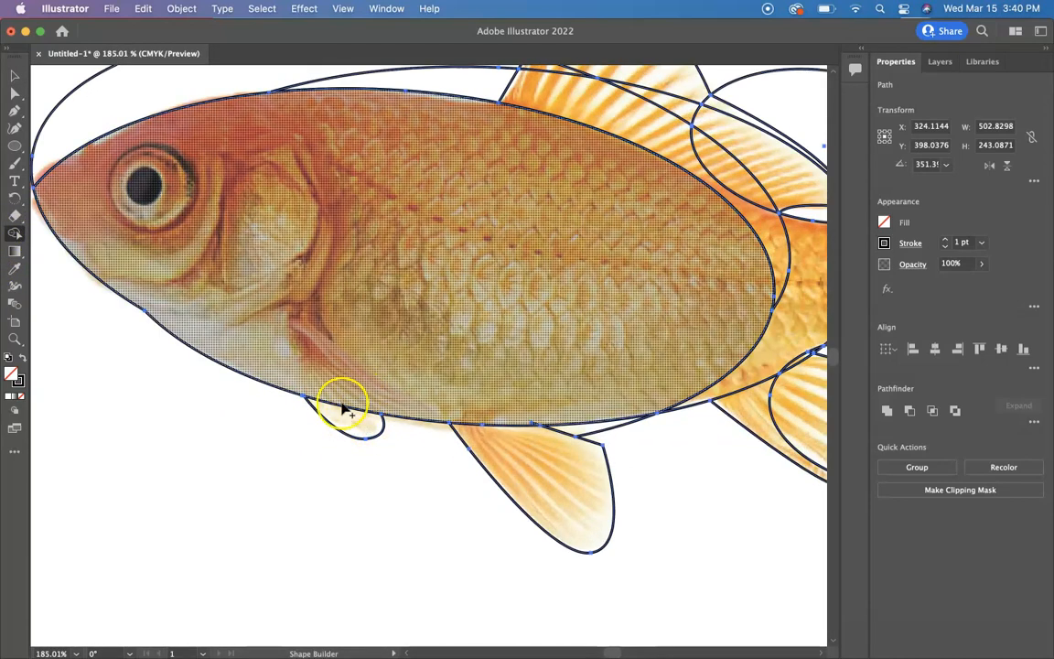
scroll(346, 391, right, 5)
scroll(346, 392, up, 3)
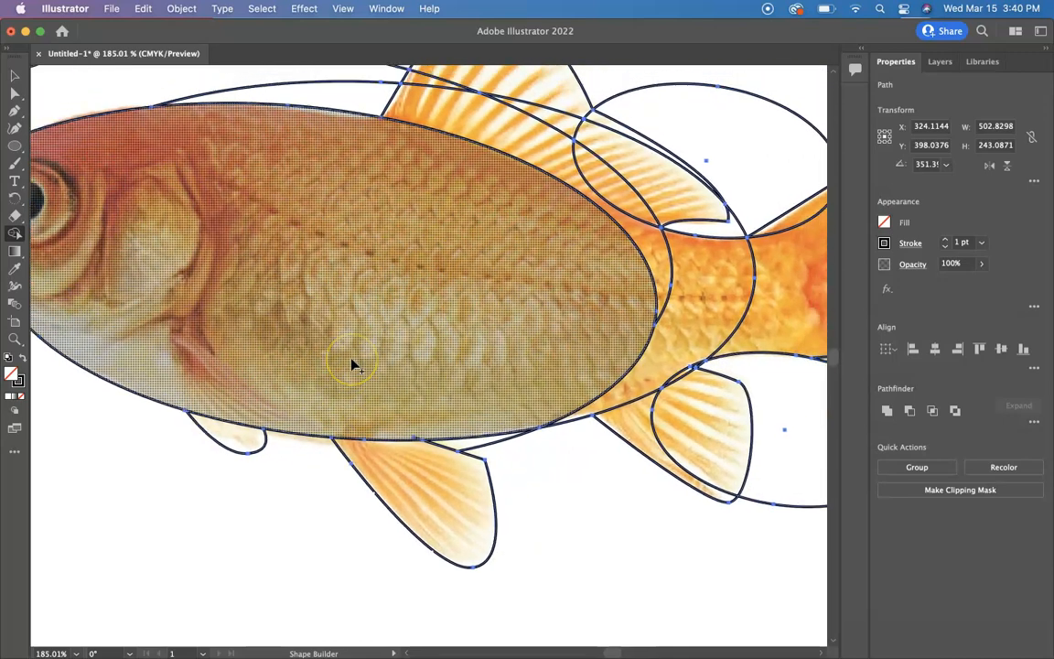
mouse_move(383, 277)
mouse_down()
mouse_move(366, 233)
mouse_move(383, 137)
mouse_up()
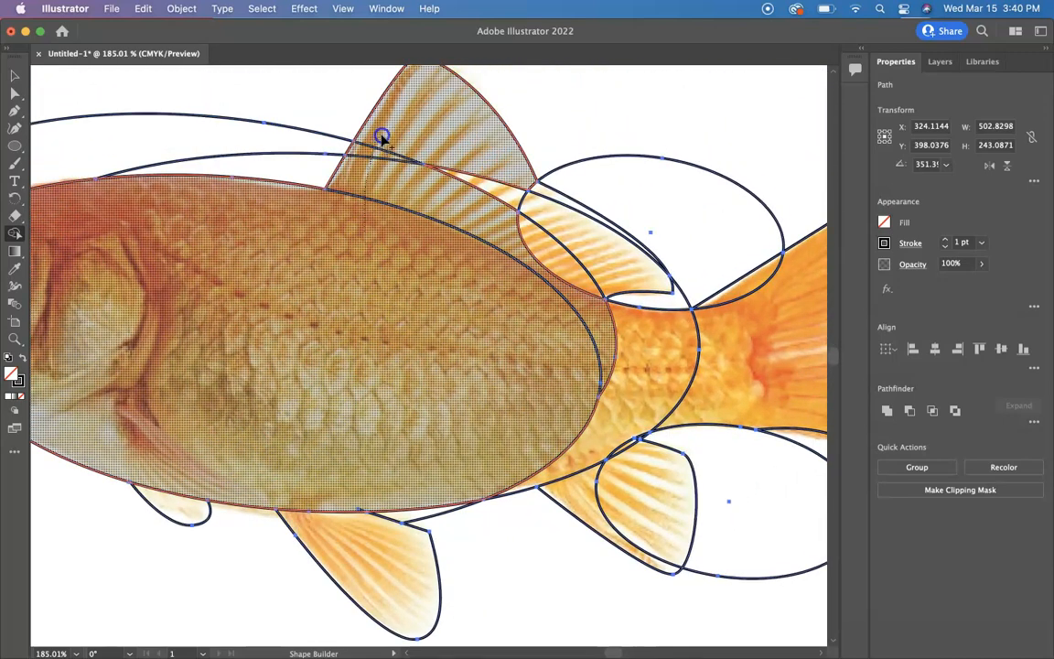
drag(467, 190, 468, 192)
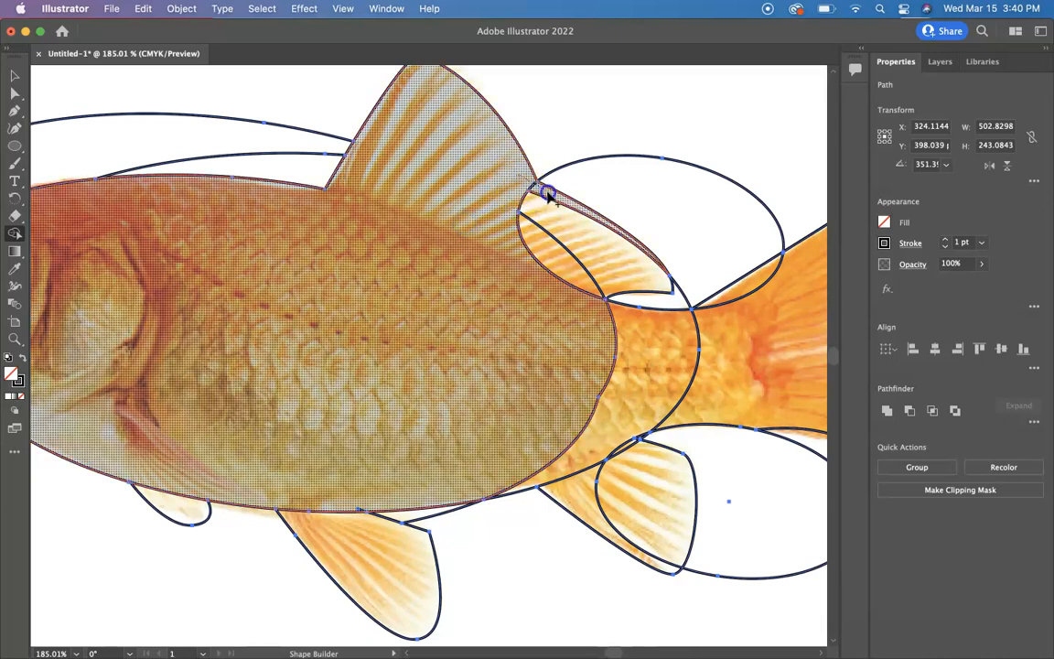
Merge the pectoral fin, anal fin and tail regions into the body shape with the Shape Builder.
scroll(506, 277, down, 1)
scroll(506, 278, right, 1)
mouse_move(506, 277)
mouse_down()
mouse_move(543, 305)
mouse_move(673, 309)
mouse_up()
scroll(672, 310, right, 3)
mouse_move(152, 434)
mouse_down()
mouse_move(196, 514)
mouse_move(180, 504)
mouse_move(144, 430)
mouse_up()
right_click(211, 521)
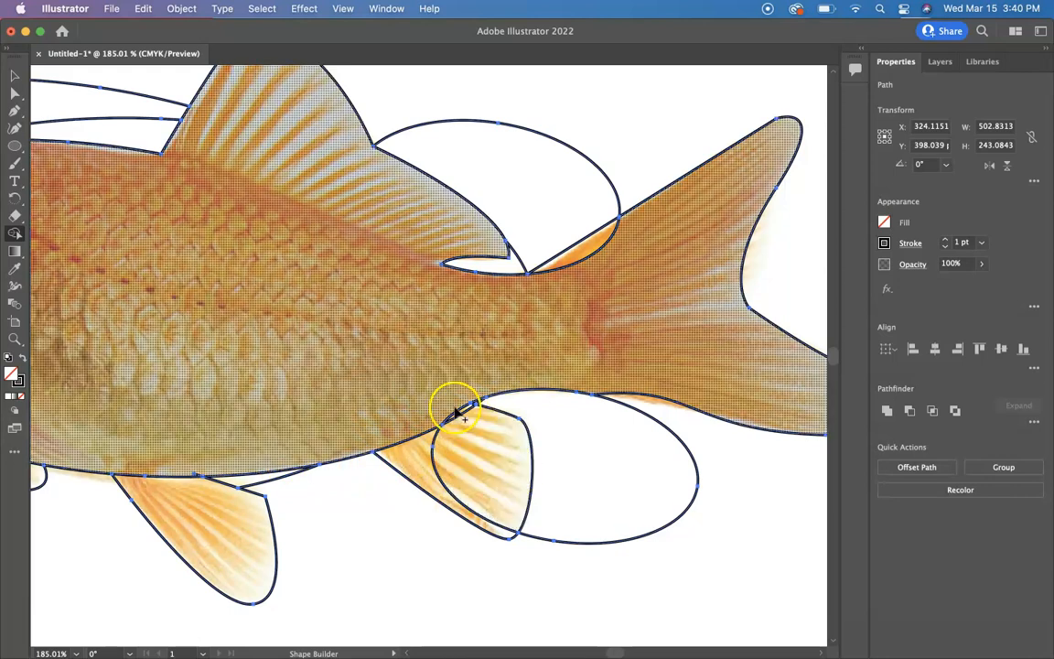
mouse_move(455, 412)
mouse_down()
mouse_move(429, 448)
mouse_move(400, 425)
mouse_up()
scroll(400, 428, up, 3)
scroll(400, 428, right, 3)
drag(489, 333, 489, 300)
drag(486, 378, 501, 370)
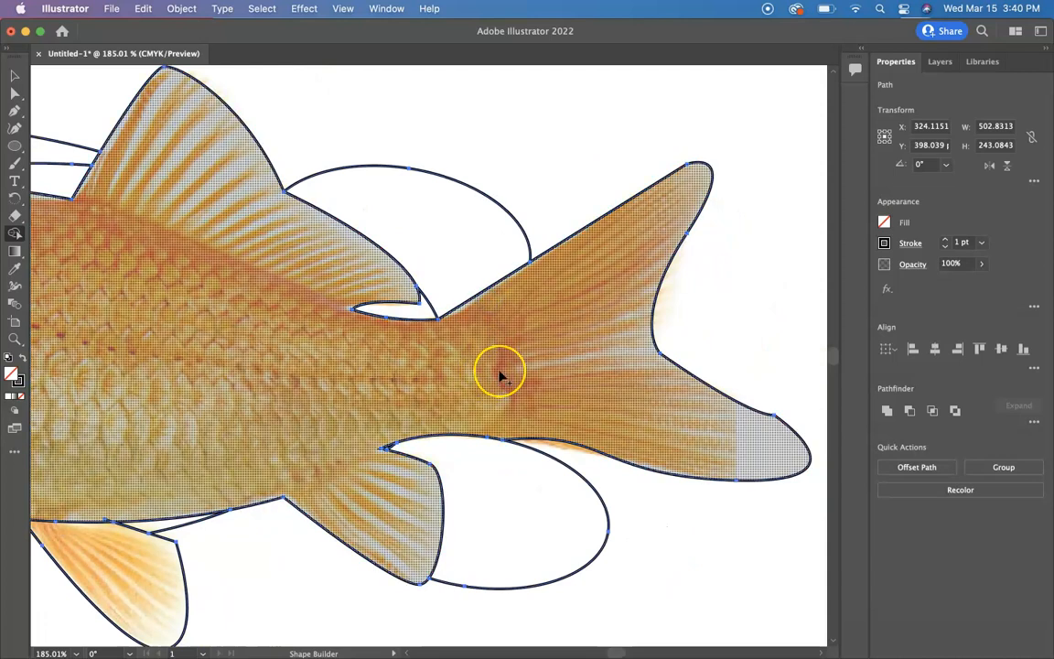
Delete the leftover ellipse regions above the head, above the tail and below the tail with the Shape Builder, then deselect.
scroll(502, 376, left, 10)
scroll(501, 375, left, 5)
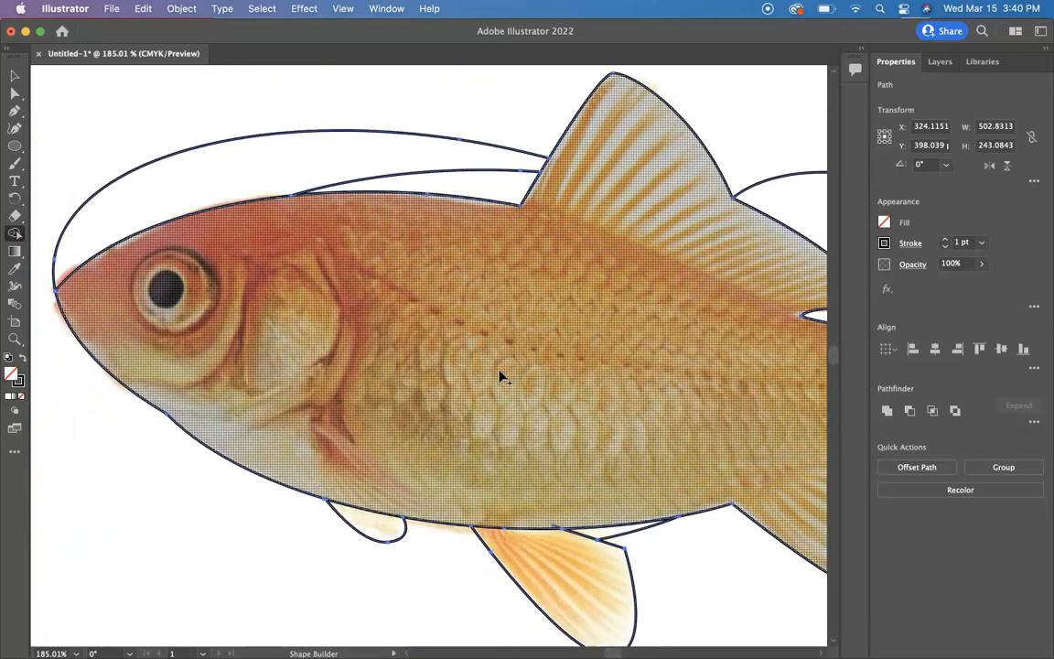
key(super+minus)
key(super+minus)
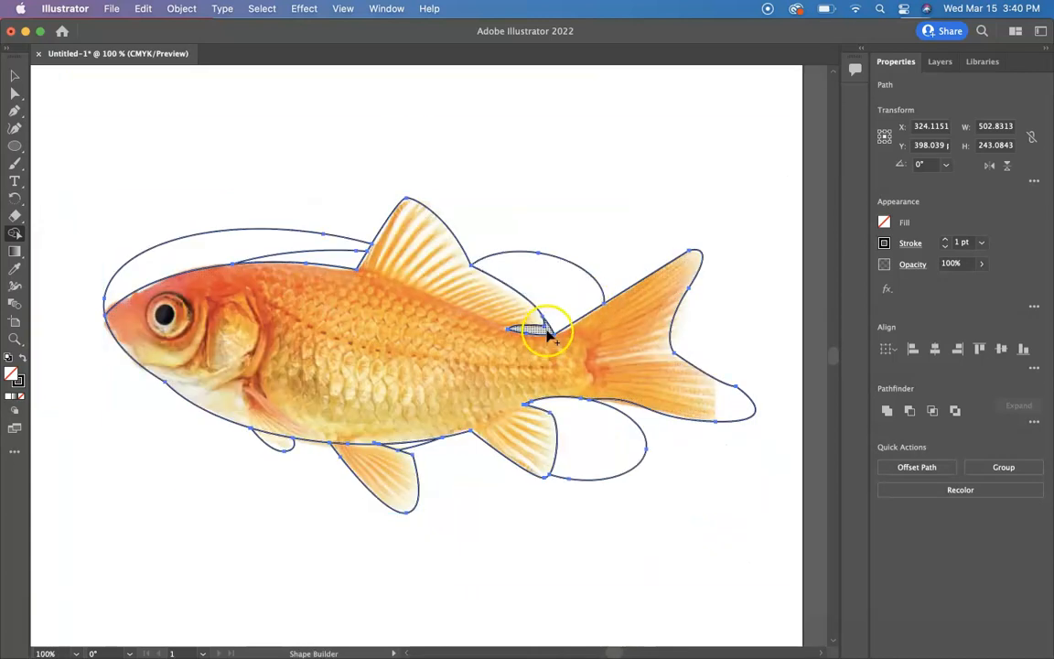
mouse_move(325, 262)
mouse_down()
mouse_move(205, 240)
mouse_move(209, 247)
mouse_move(218, 212)
mouse_up()
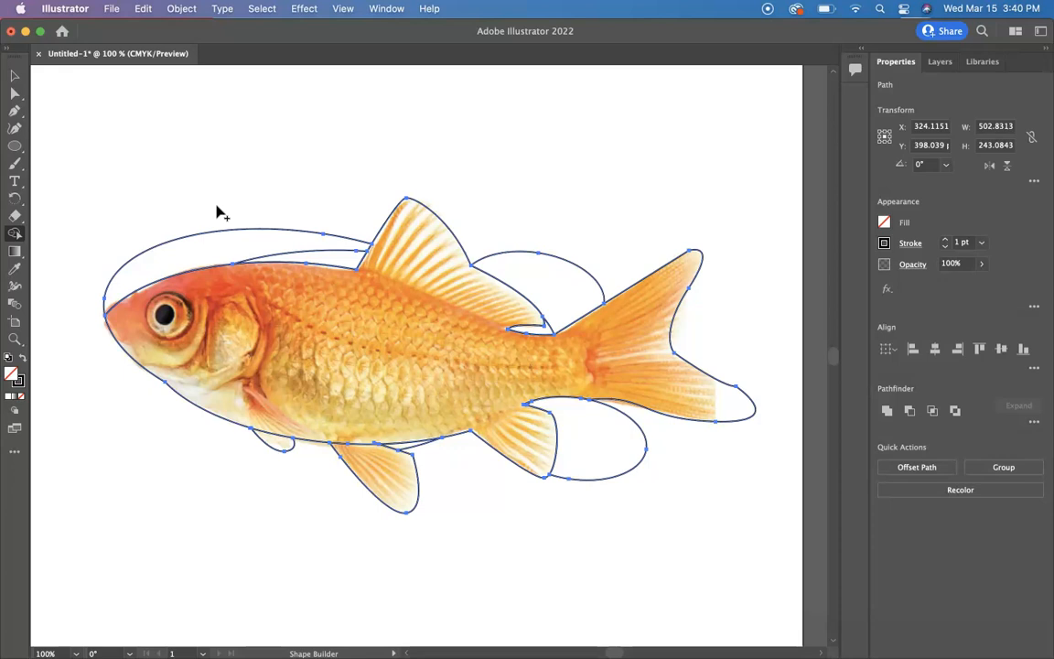
alt+click(238, 234)
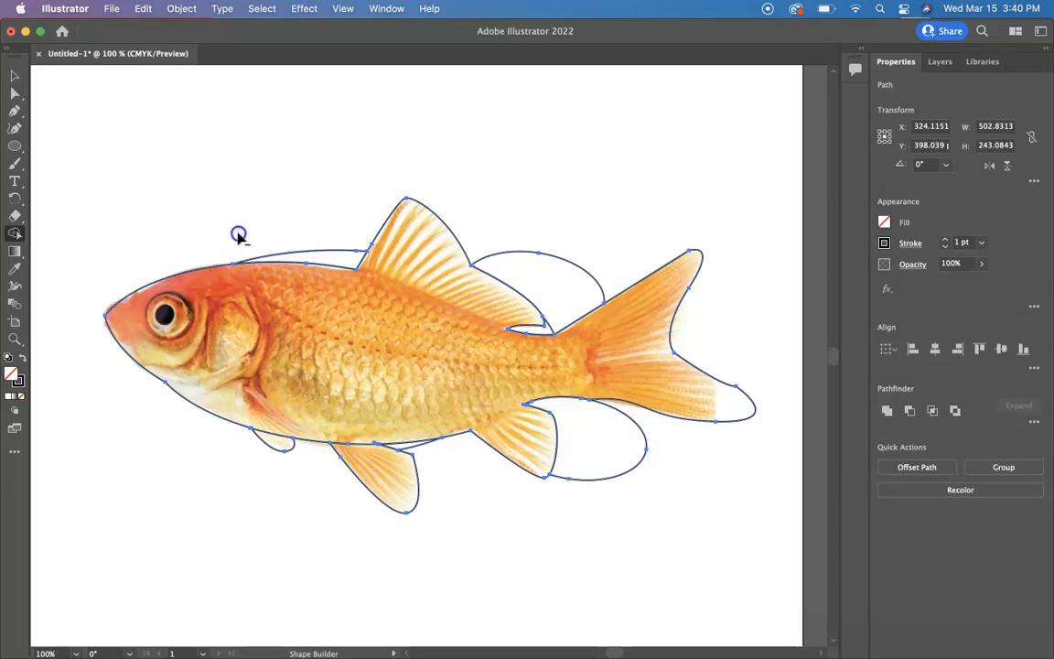
alt+click(321, 254)
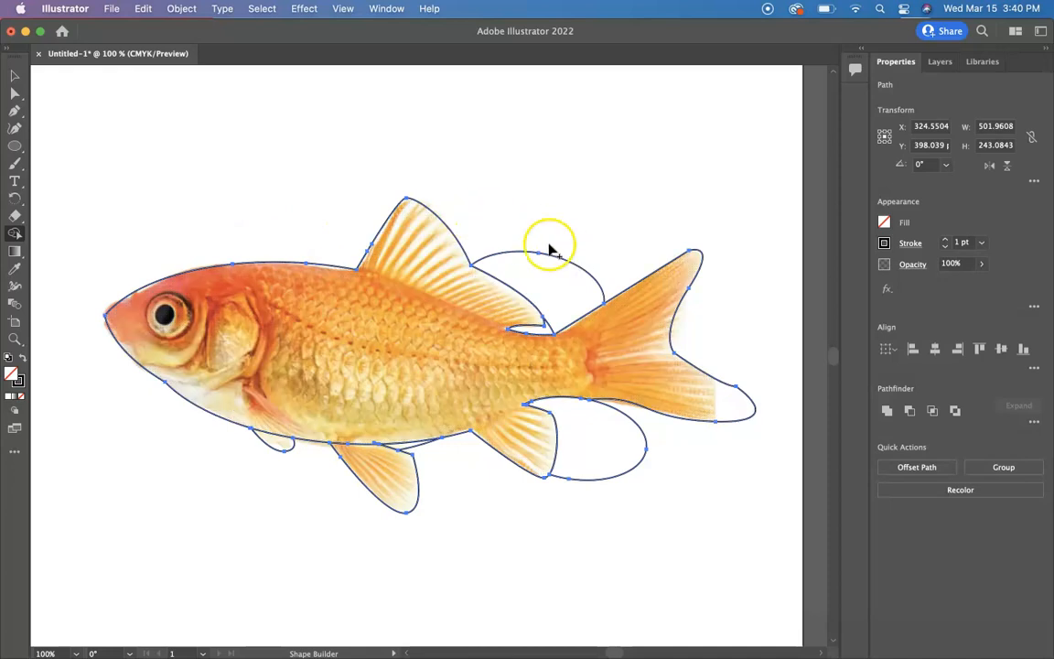
alt+click(547, 298)
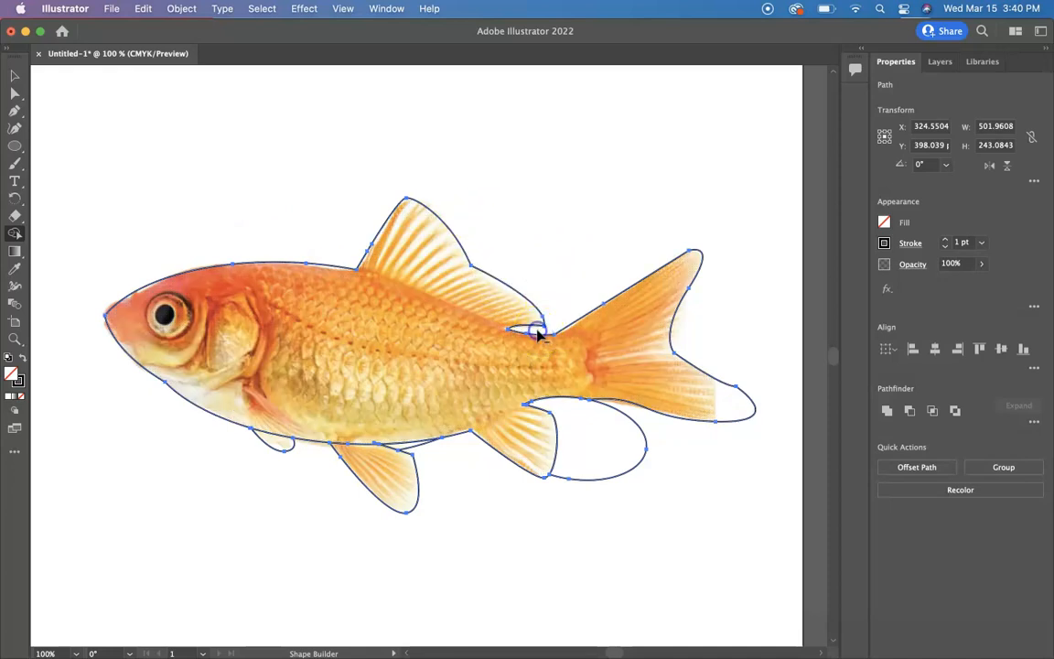
alt+click(644, 459)
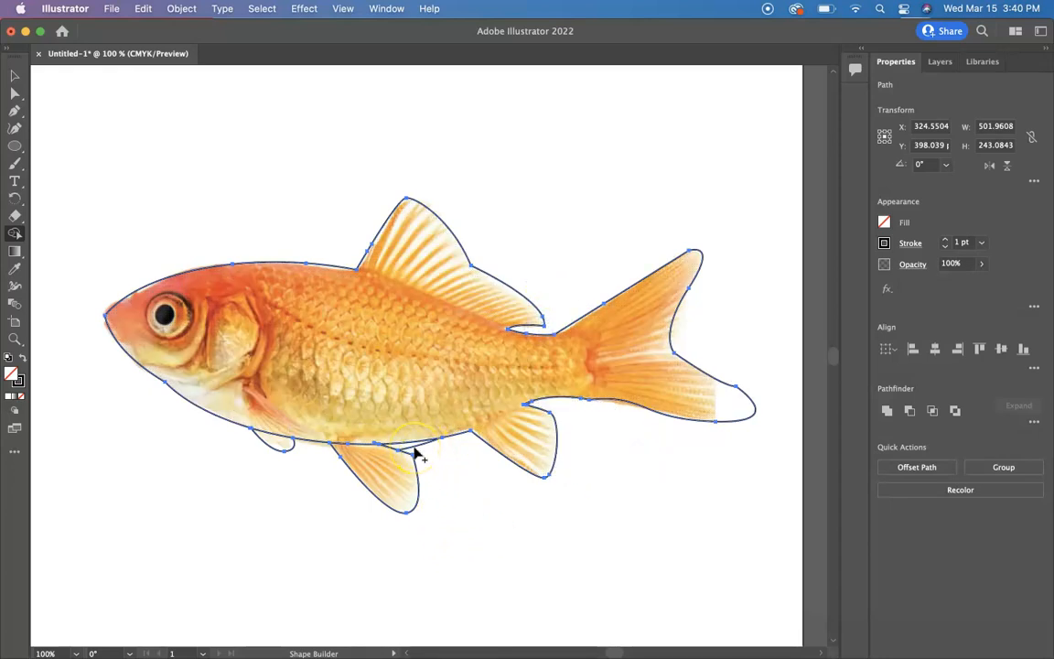
alt+click(409, 448)
click(20, 79)
click(252, 550)
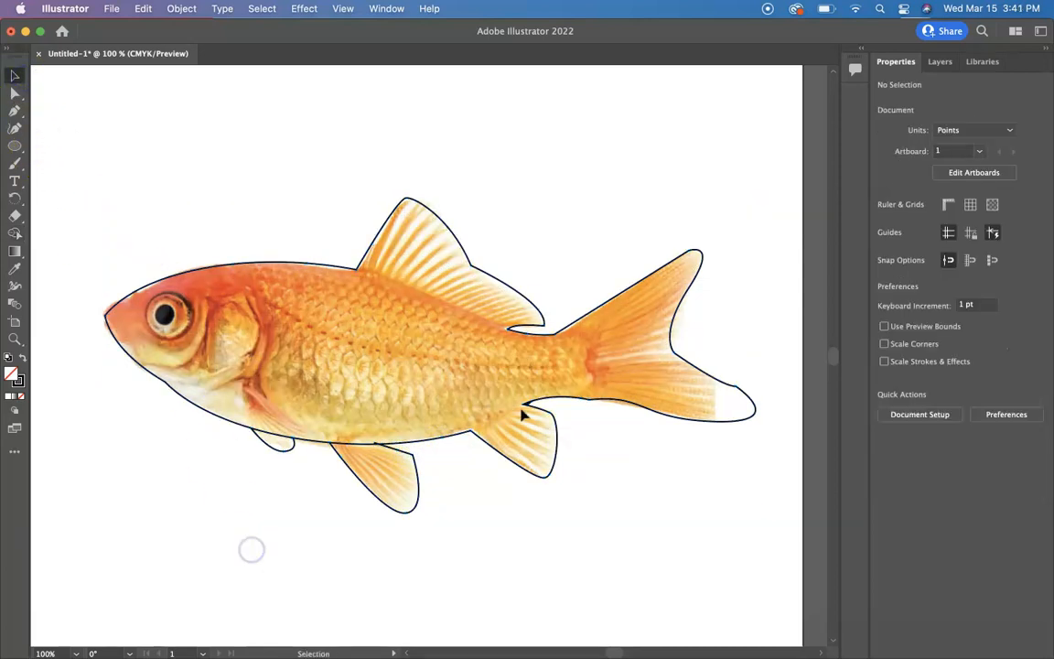
Lock the goldfish photo layer and toggle its visibility off and on to inspect the fish outline.
click(941, 61)
click(905, 211)
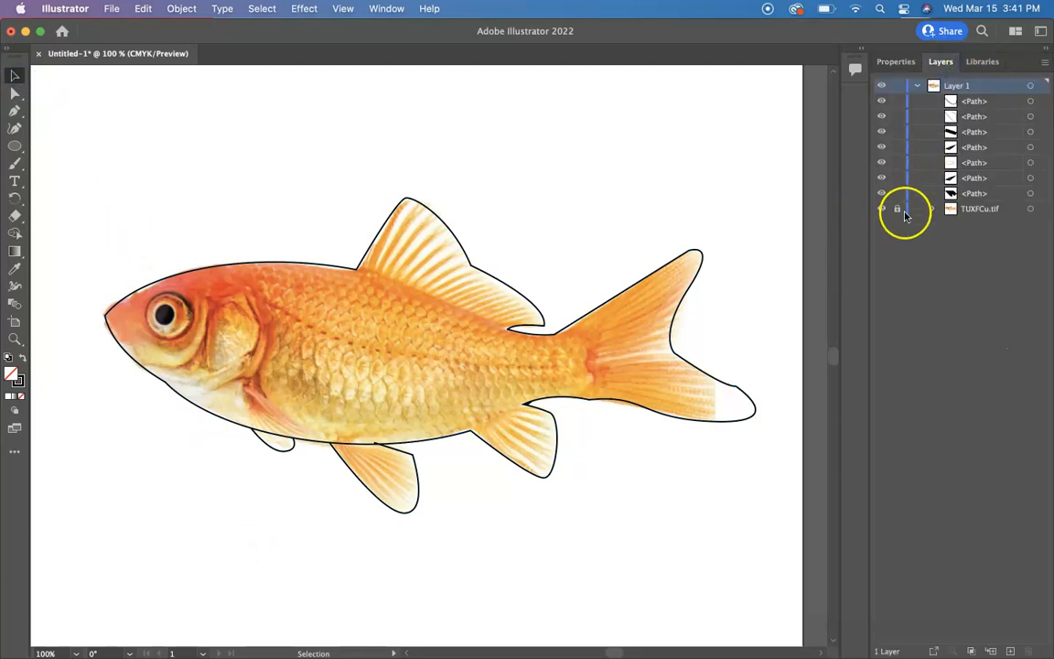
click(882, 209)
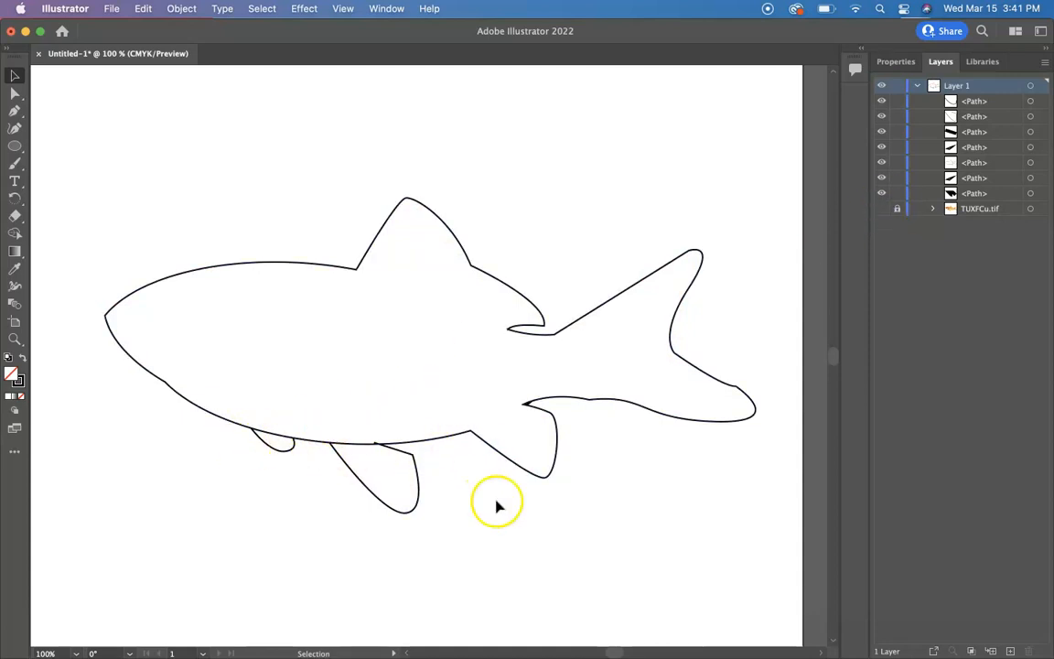
click(883, 209)
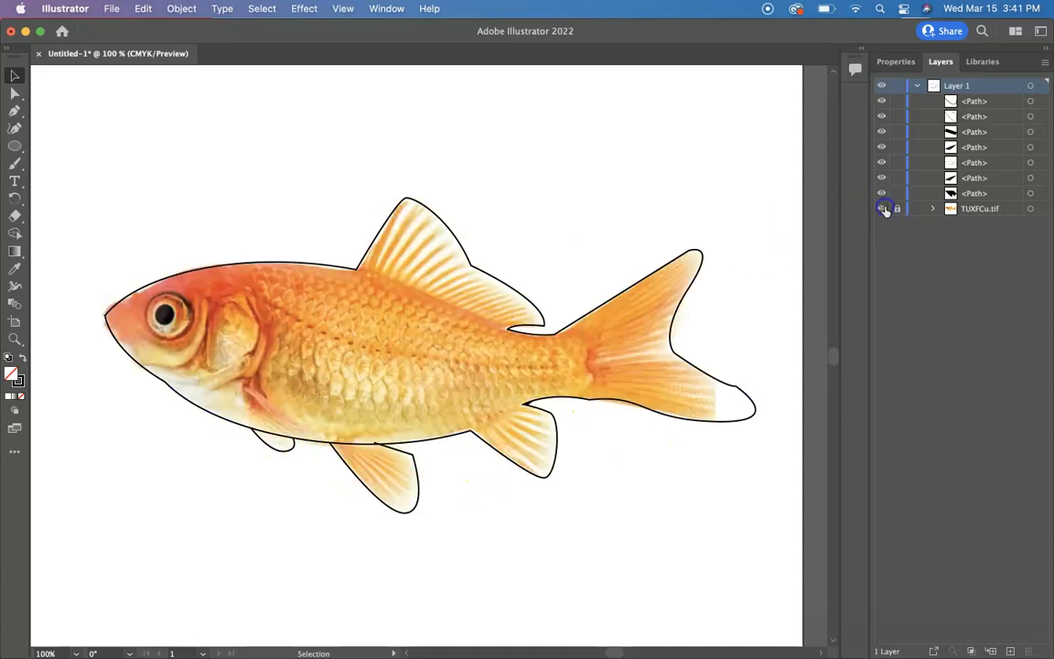